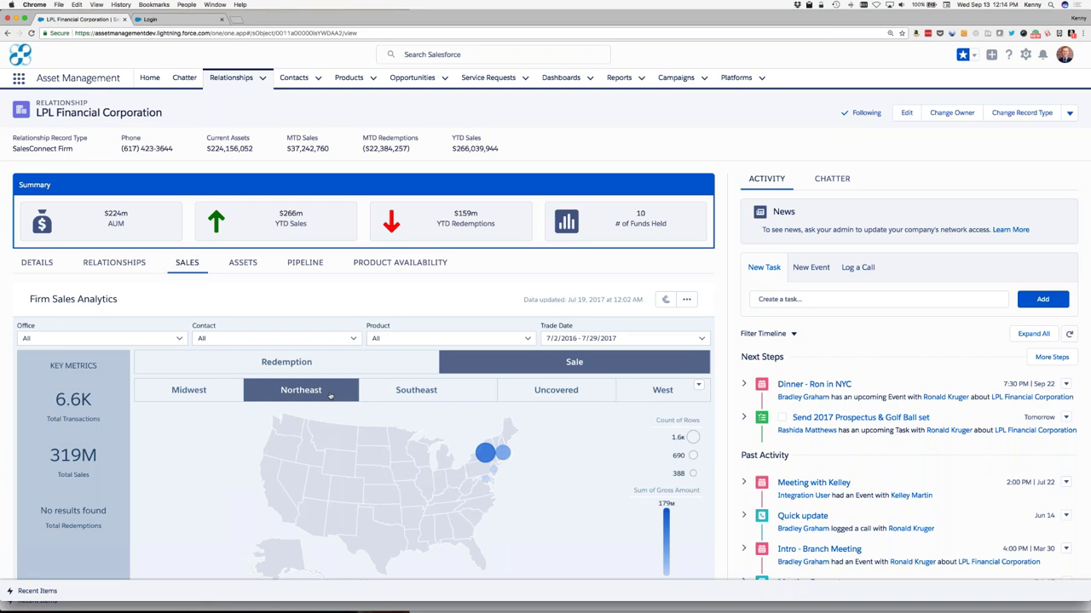
Step: Narrow LPL's asset charts to the Emerging Large-Cap Blend Fund alone, then view Product Availability
click(239, 266)
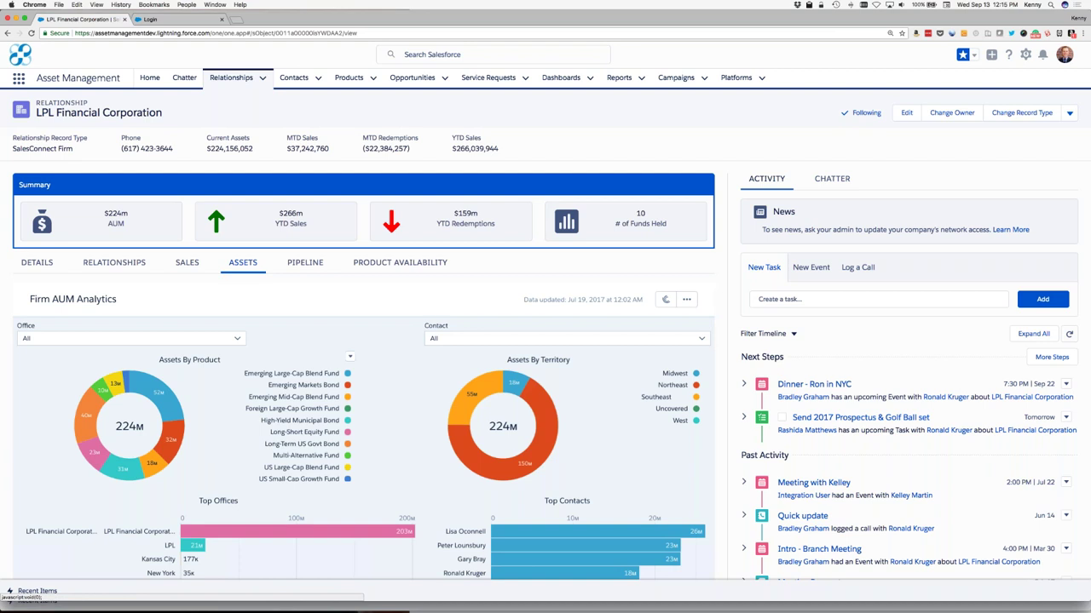
click(167, 404)
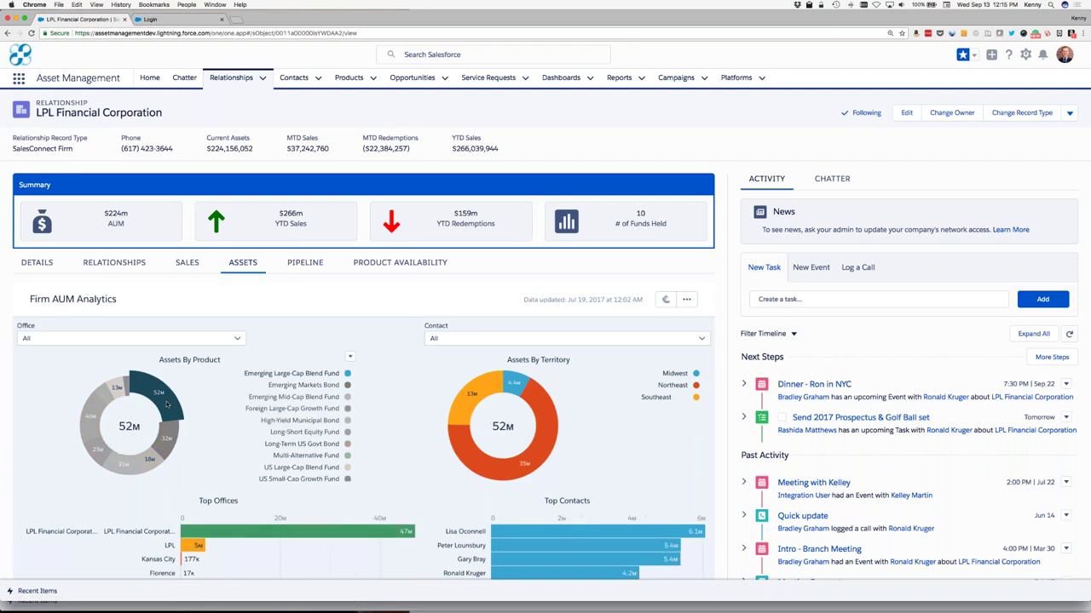
click(117, 385)
click(93, 415)
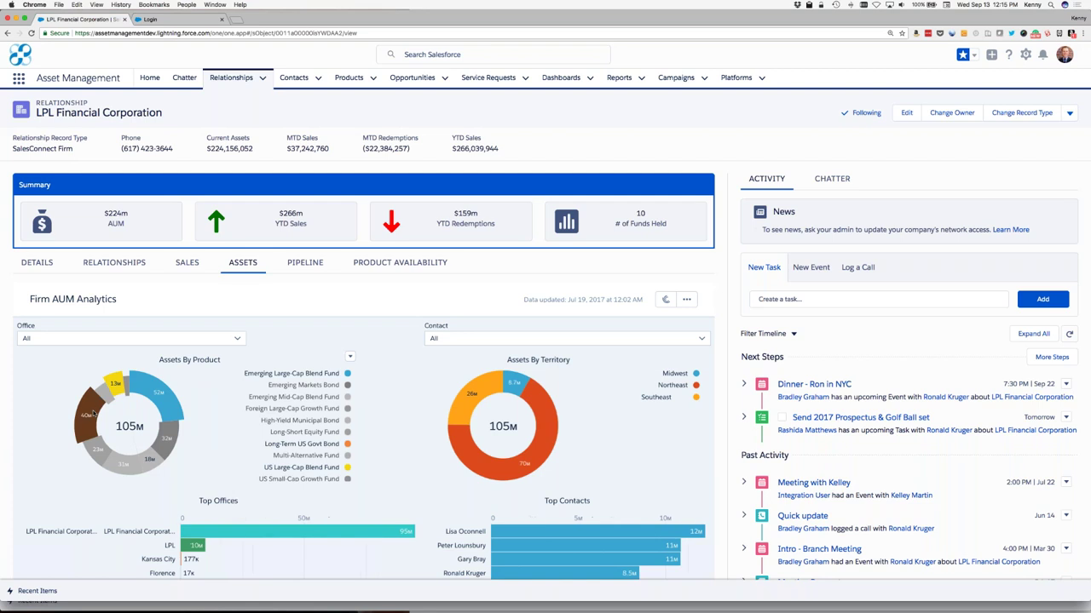
click(93, 415)
click(118, 385)
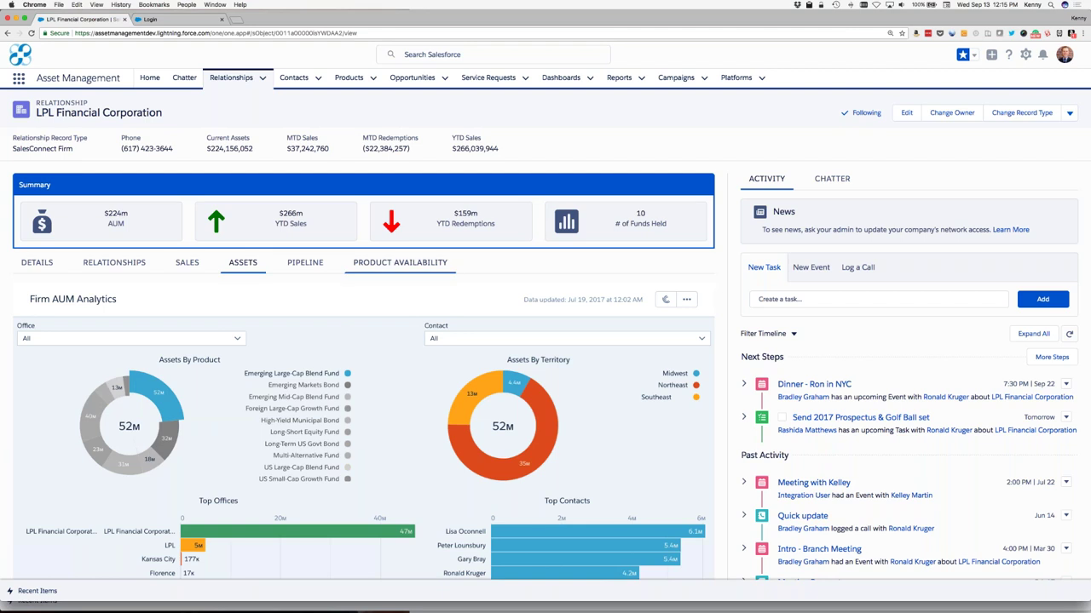
click(399, 263)
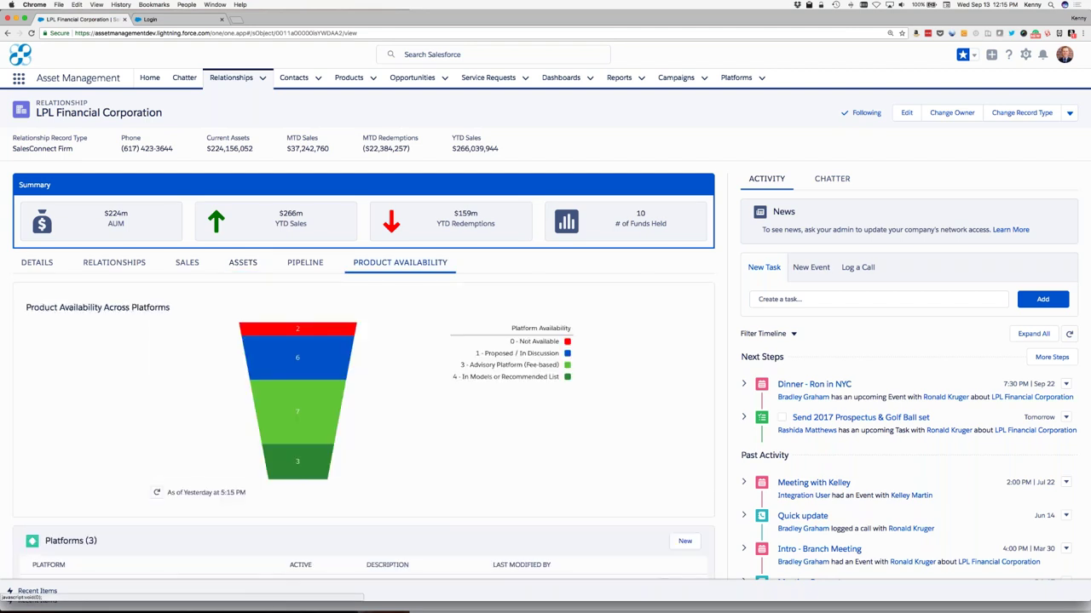
Step: Open MODEL WEALTH PORTFOLIOS (MWP) from the Platforms (3) list
scroll(407, 345, down, 3)
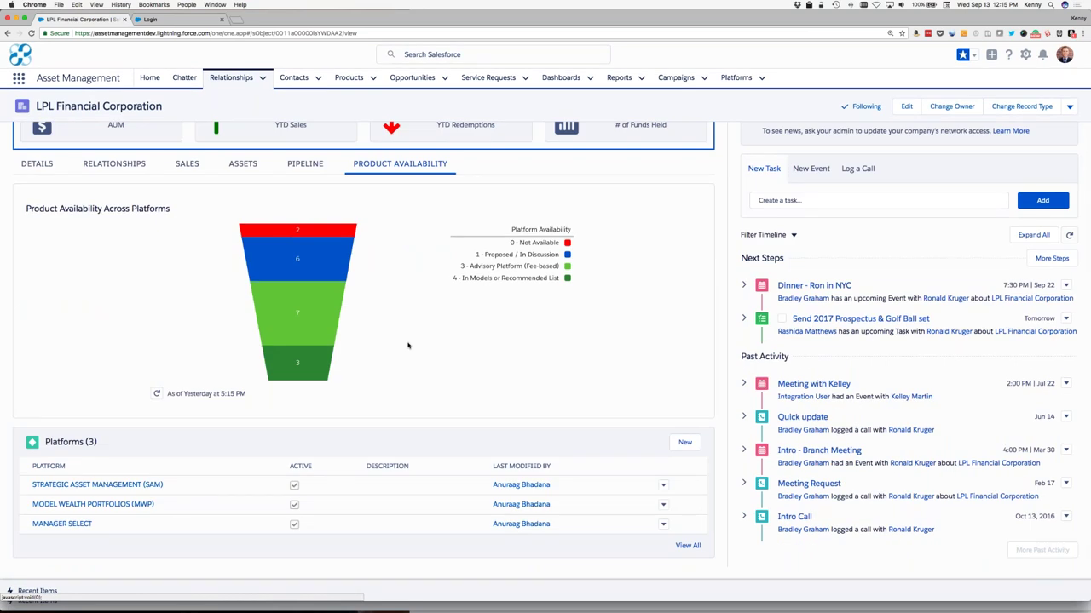
mouse_move(324, 259)
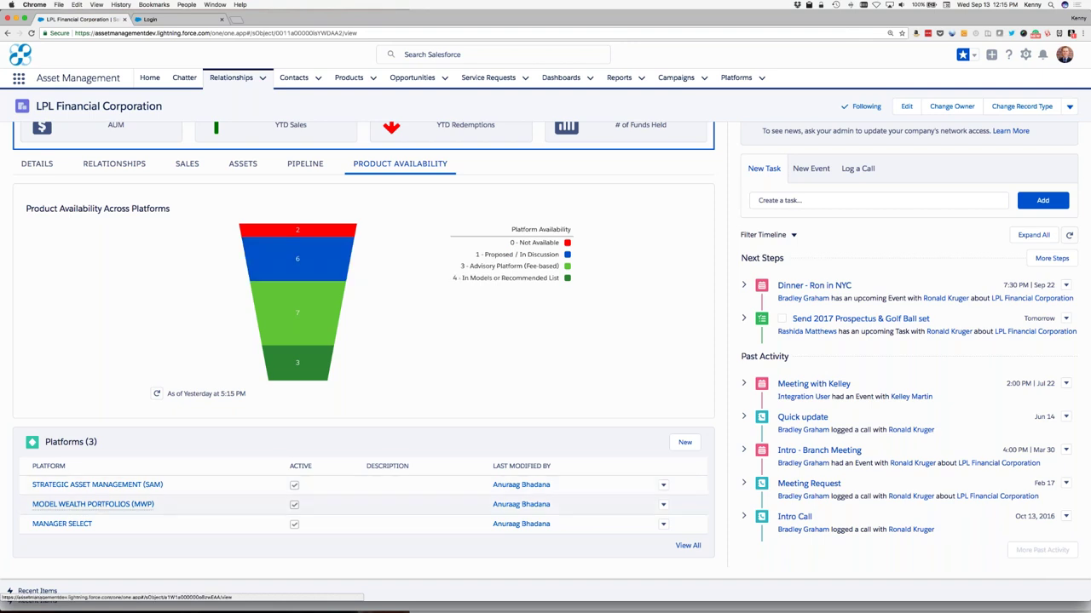
mouse_move(95, 507)
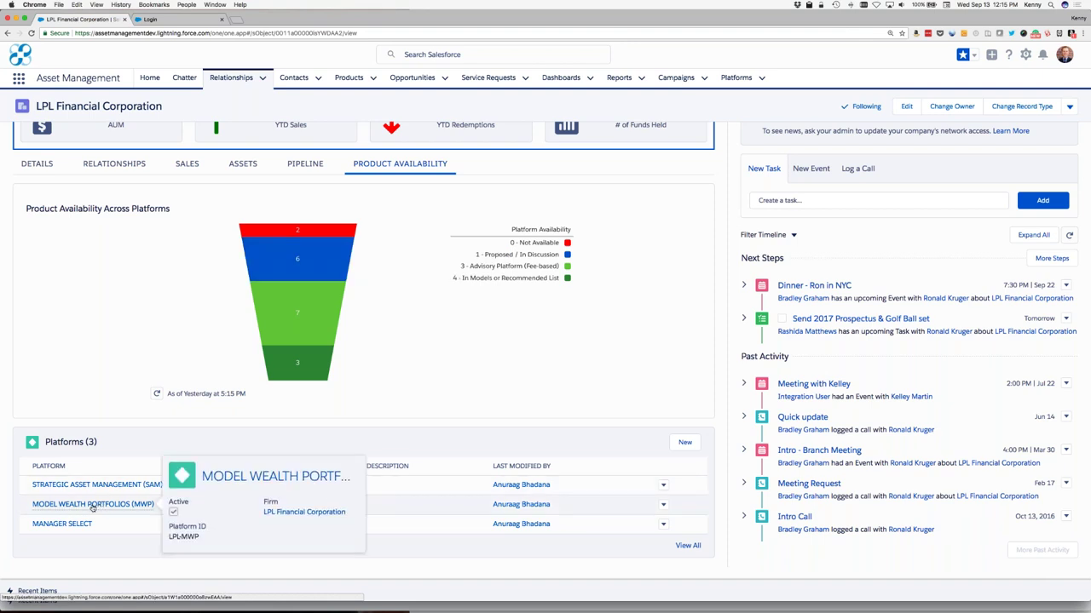
click(93, 506)
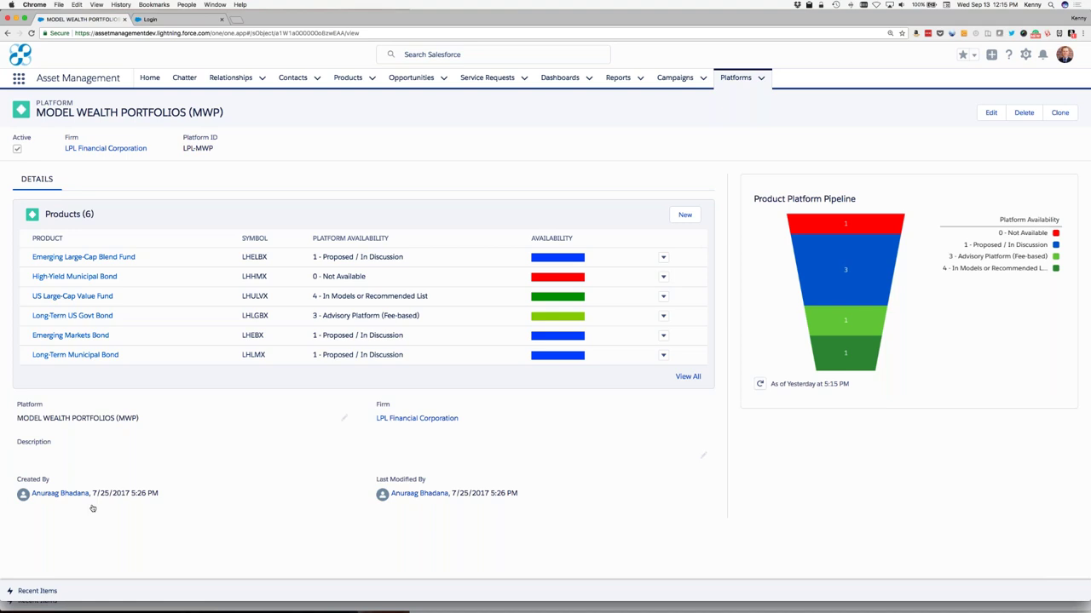
Step: Follow the LPL Financial Corporation firm link on the MWP platform record
click(121, 149)
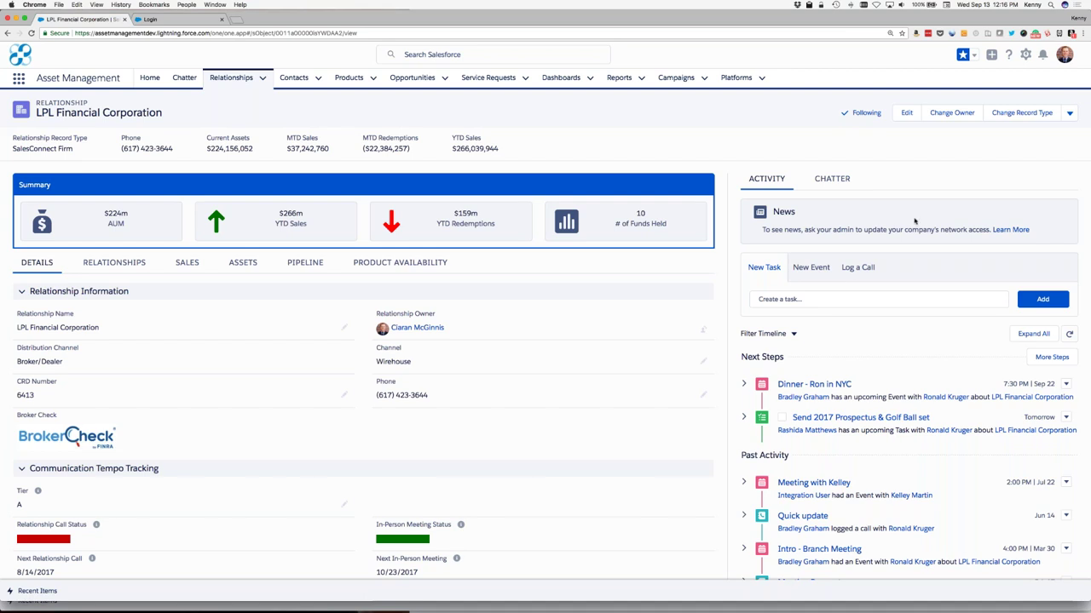
Step: Reload the LPL record so News cards appear, and share the senior unsecured note article
click(31, 33)
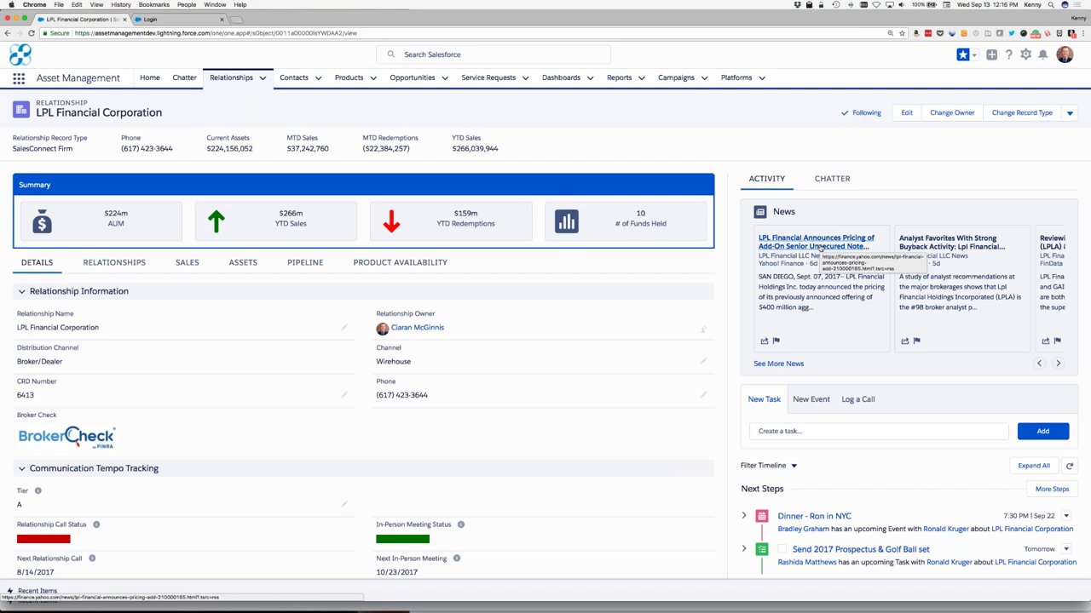
click(764, 342)
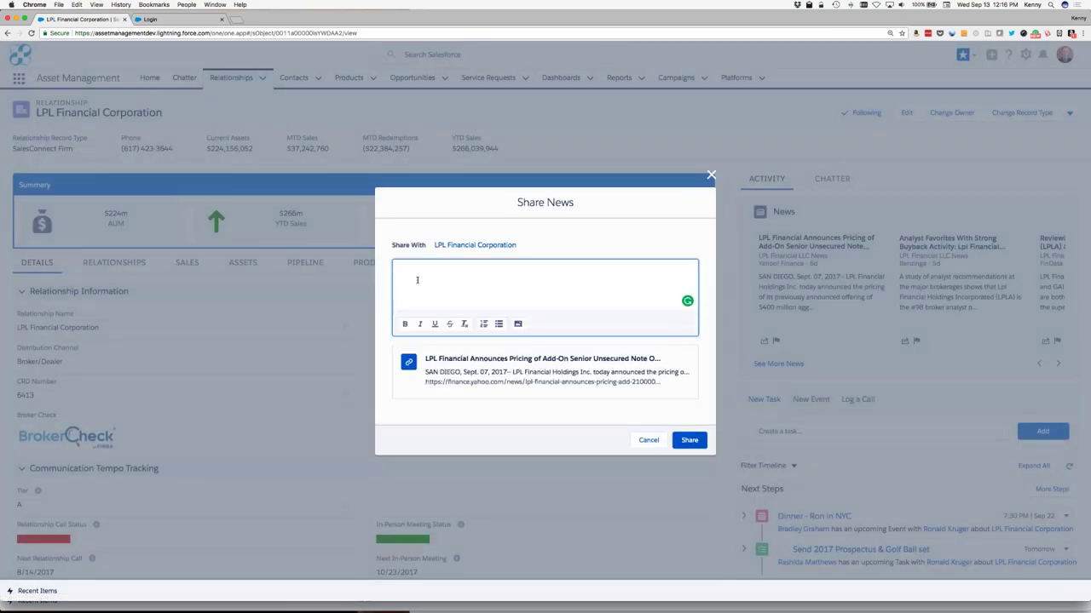
text(Somethign to)
key(BackSpace)
key(BackSpace)
key(BackSpace)
key(BackSpace)
key(BackSpace)
key(BackSpace)
text(ing to look out for in your meetings.)
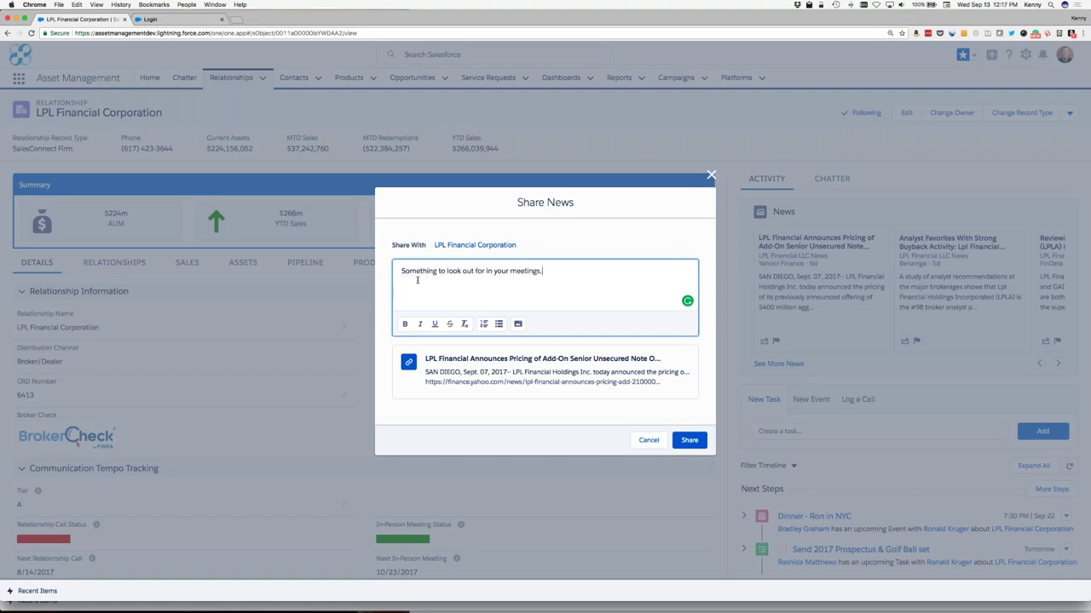
text(  @wholesalers])
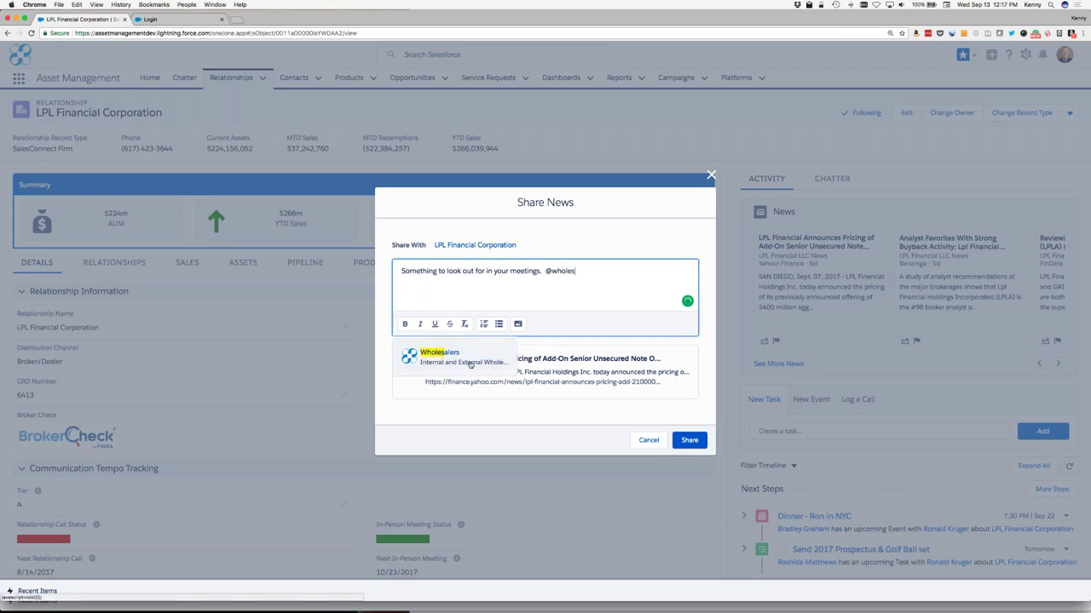
click(468, 363)
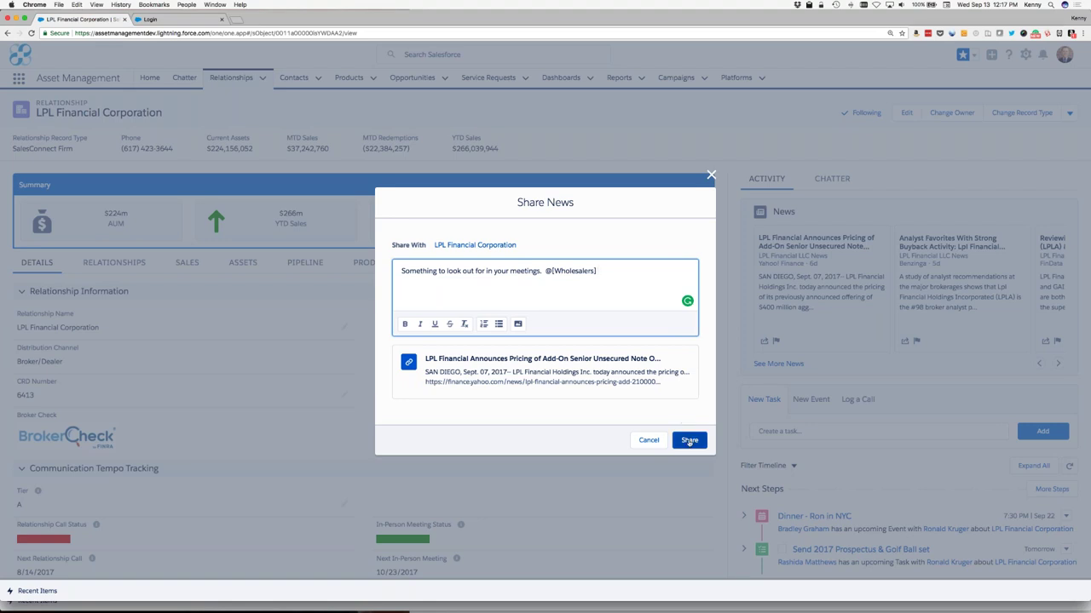
click(689, 441)
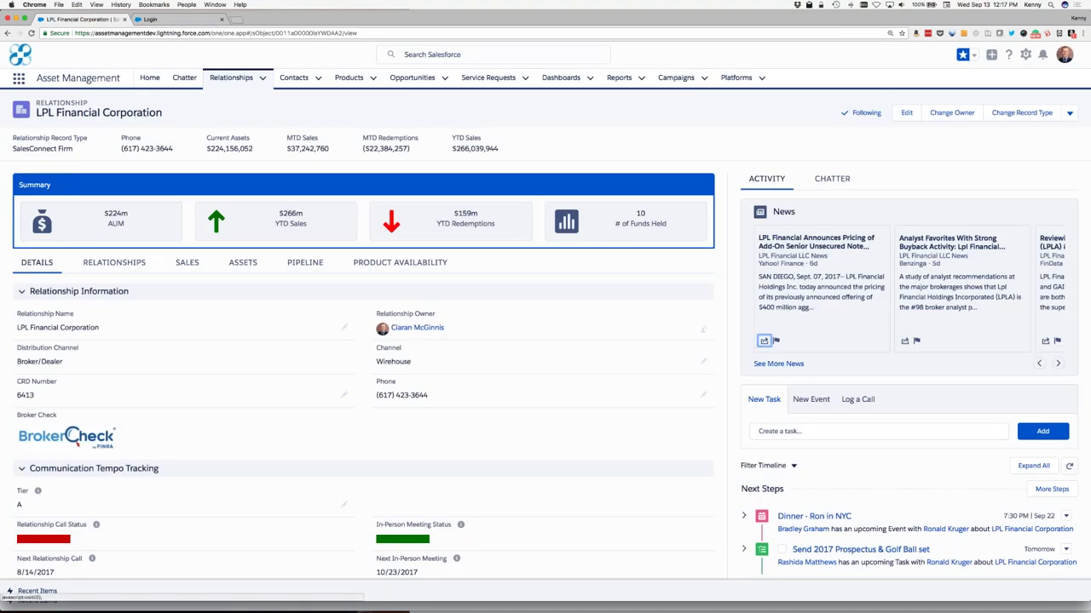
Step: Close the LPL browser tab and move PowerPoint to slide 14, the Internal Wholesaler persona
click(125, 18)
key(super+Tab)
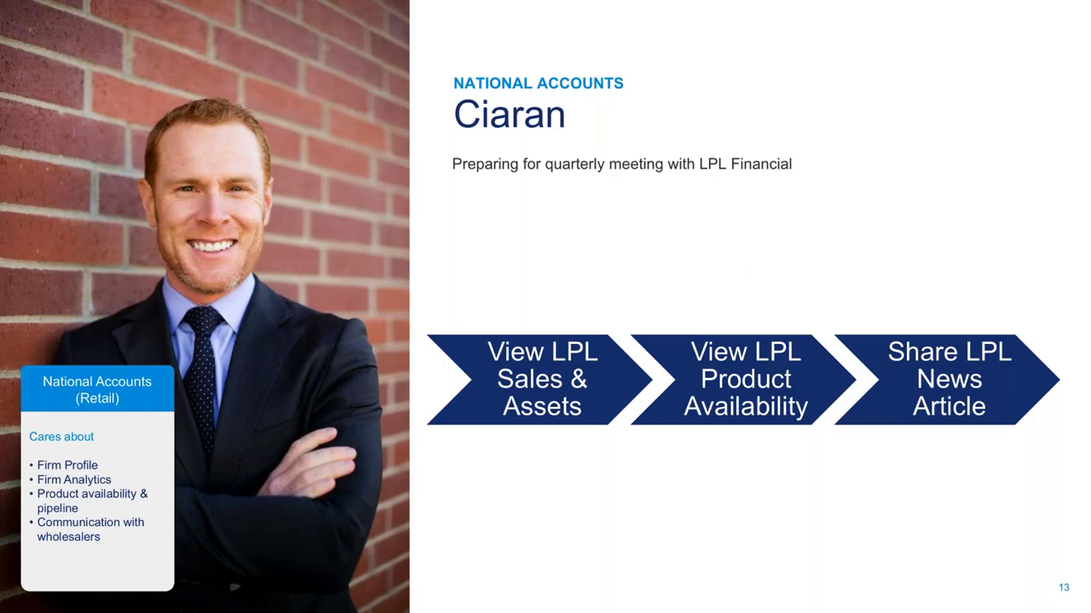
key(Right)
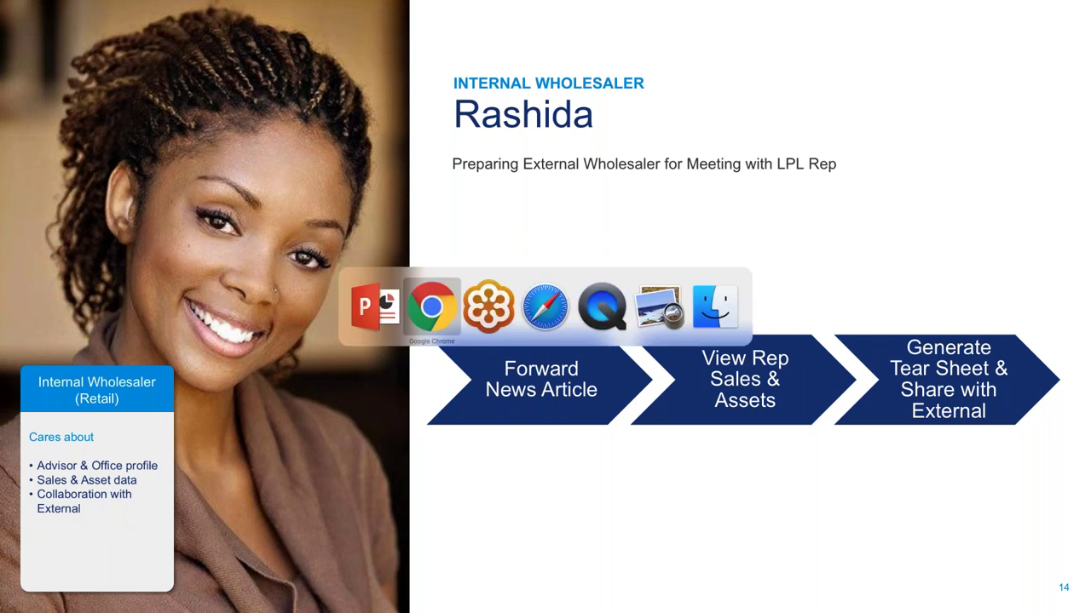
Step: Return to Chrome and open the Asset Management Home page showing Firm Sales Analytics
click(431, 307)
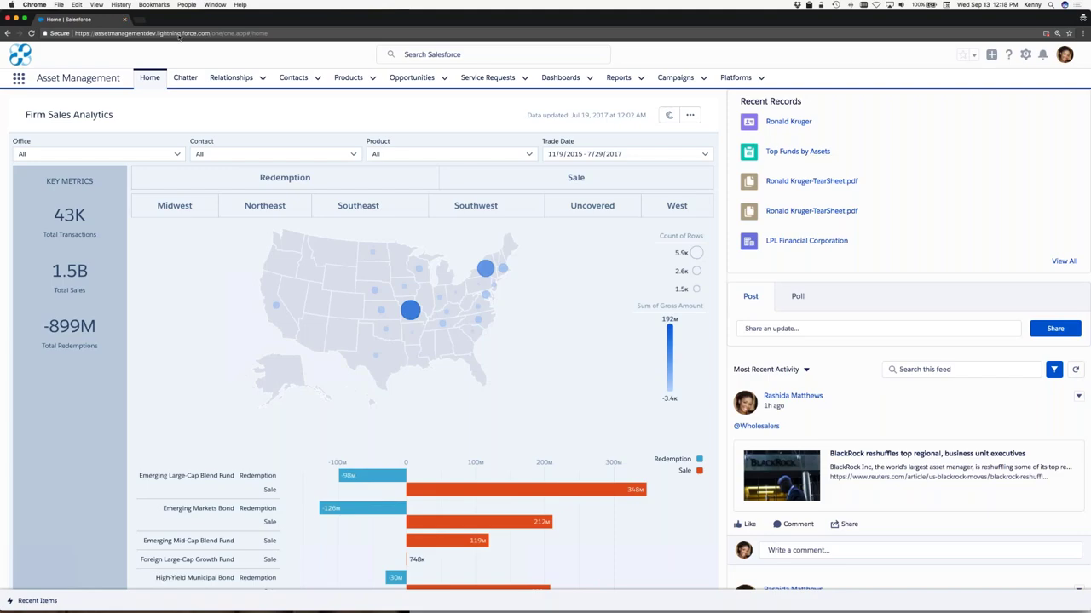
click(150, 78)
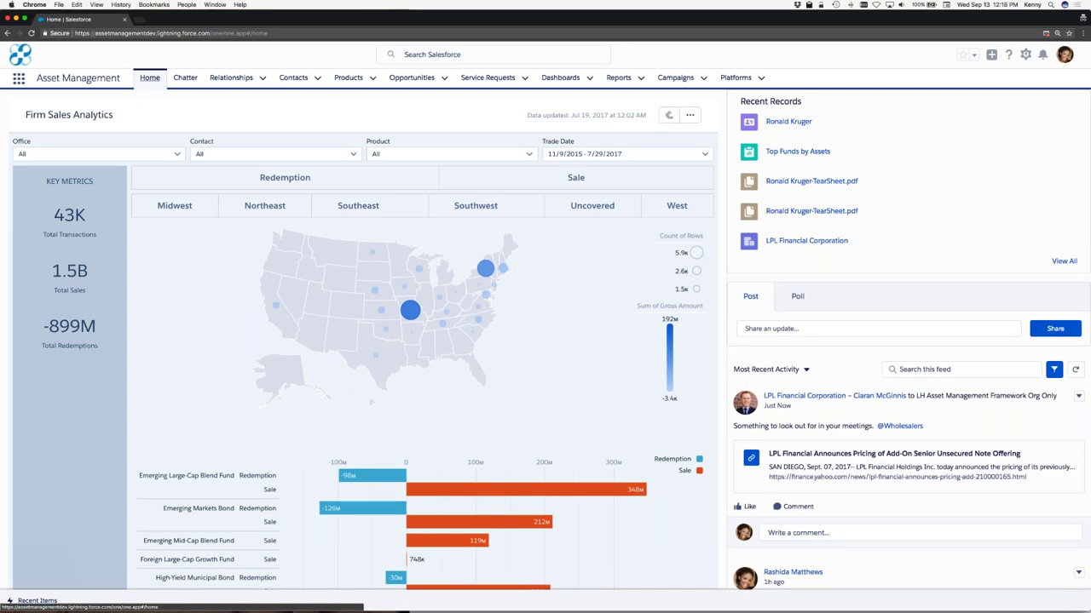
click(797, 535)
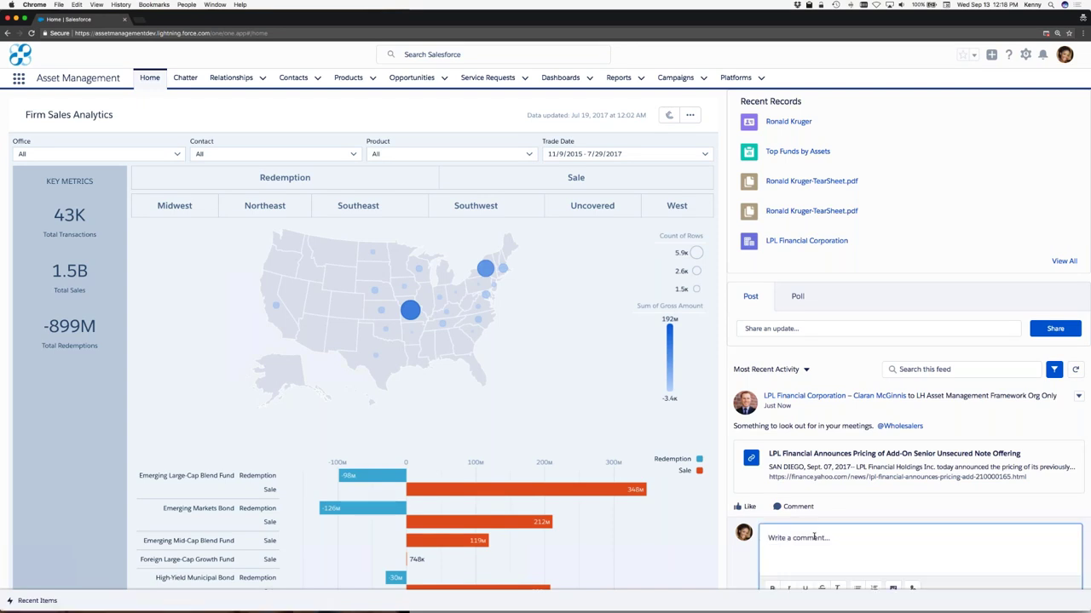
text(@bradle)
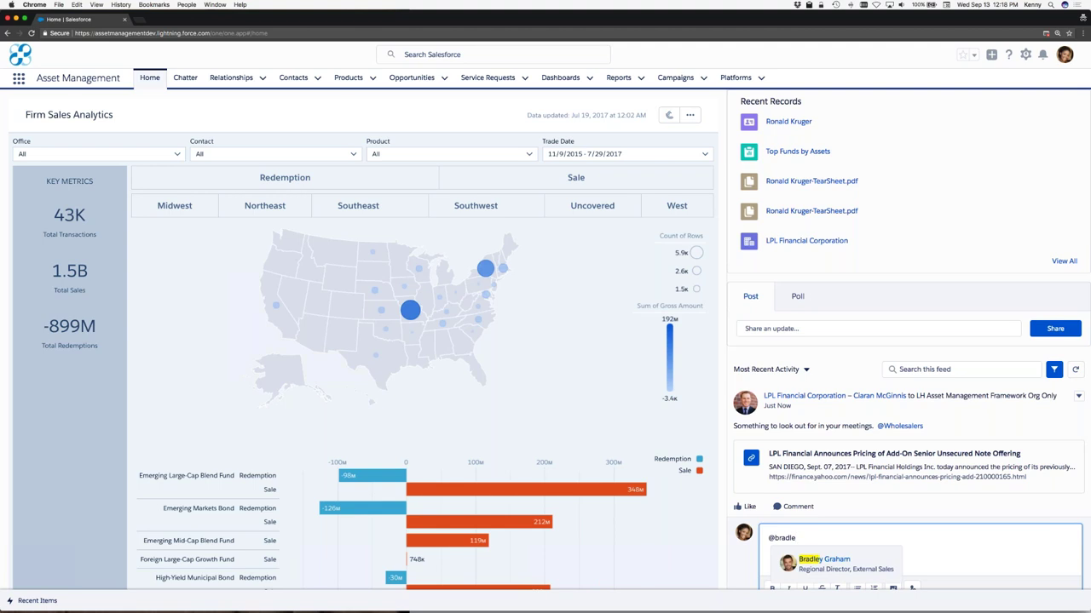
click(838, 563)
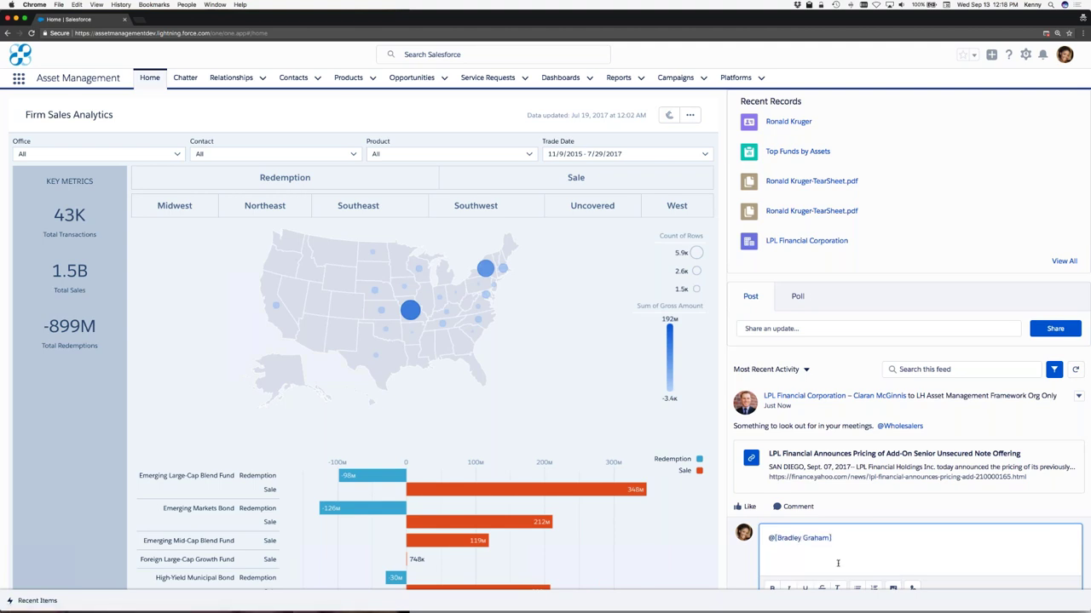
scroll(885, 529, down, 3)
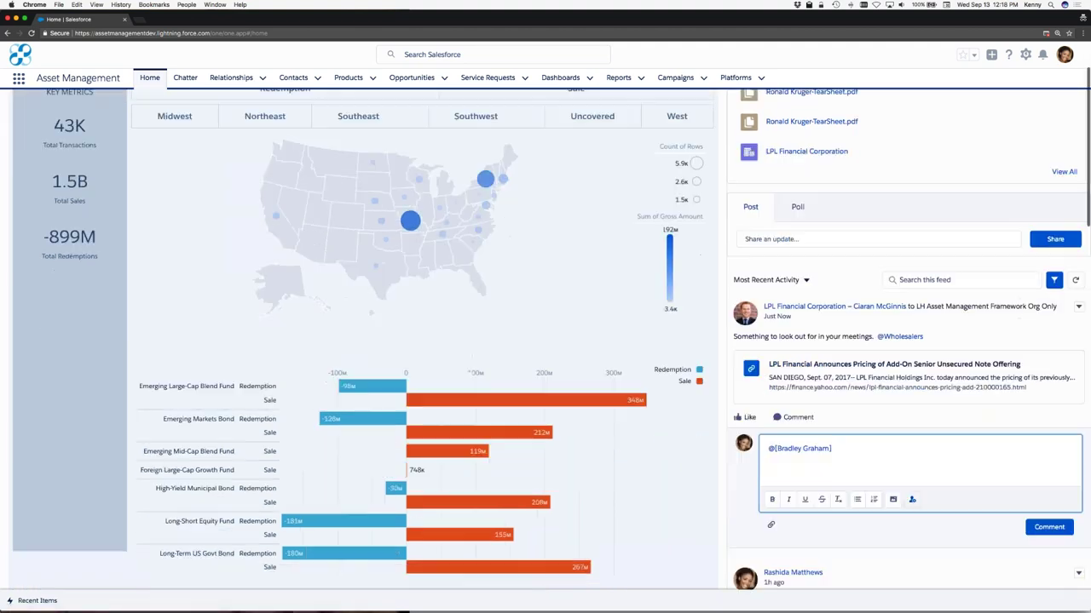
click(1048, 522)
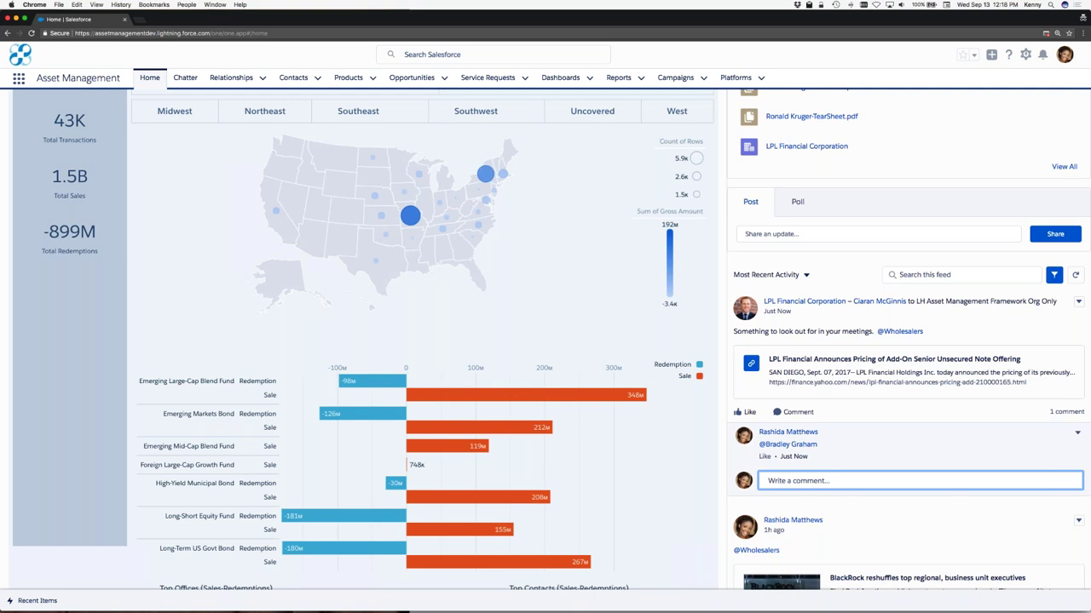
scroll(362, 341, up, 3)
click(315, 79)
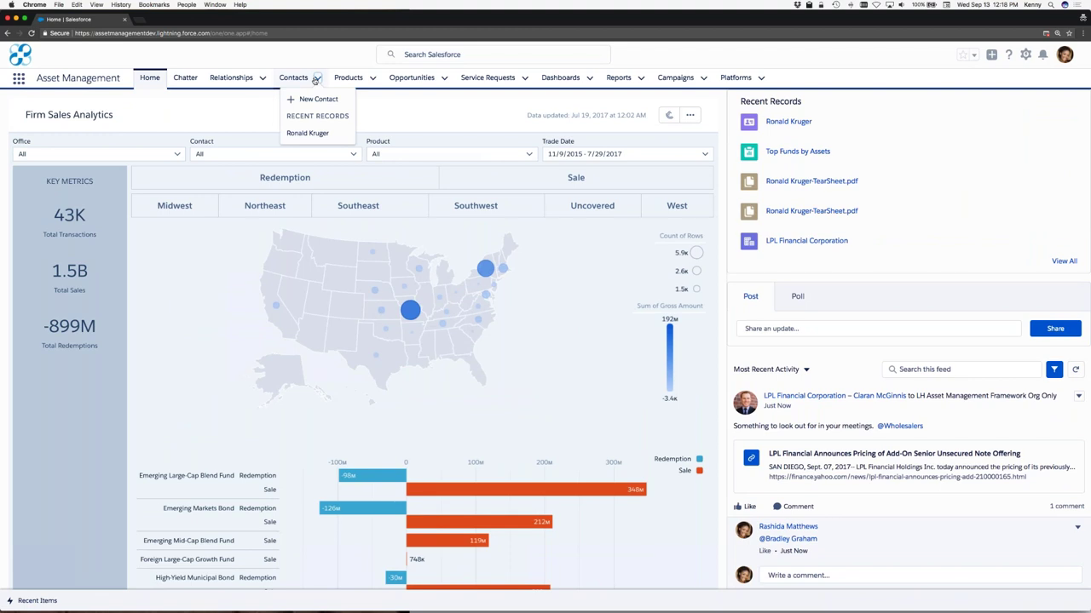
Step: Open the recent advisor contact, complete the Send 2017 Prospectus & Golf Ball task, view Sales analytics
click(300, 135)
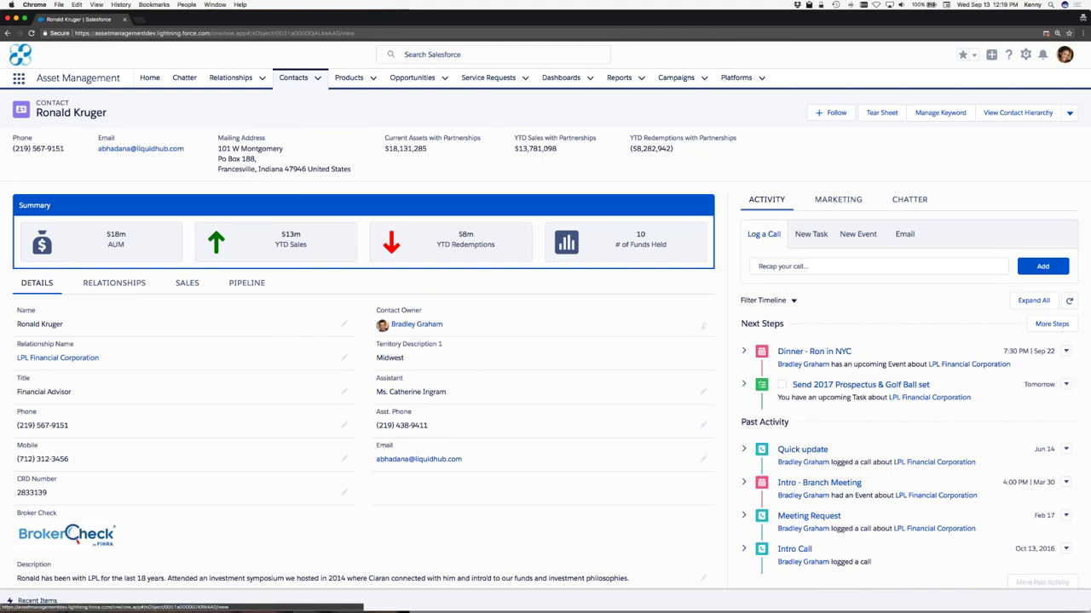
click(782, 386)
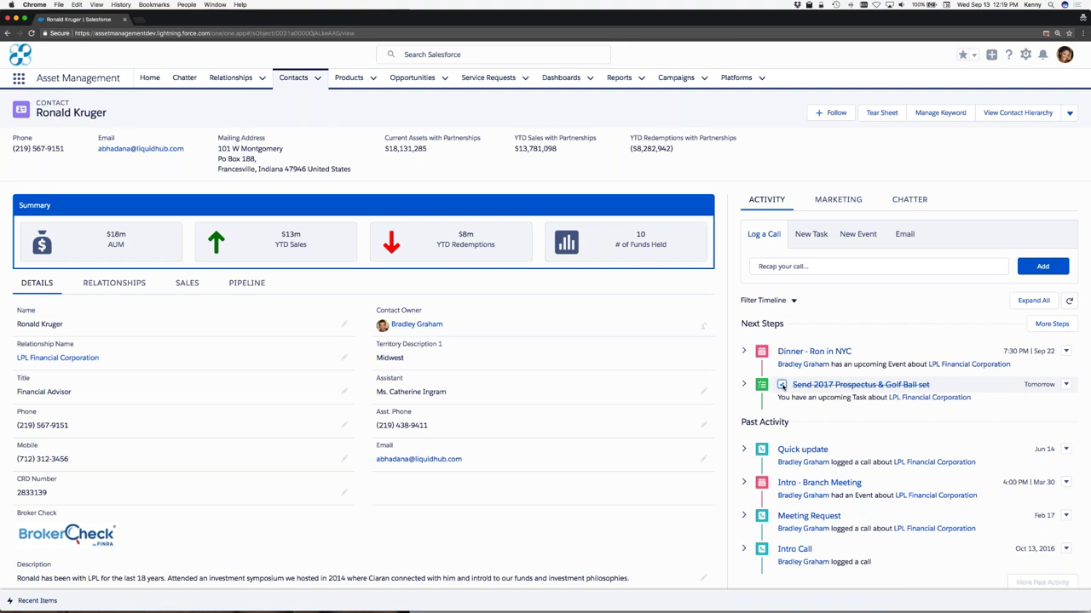
click(188, 285)
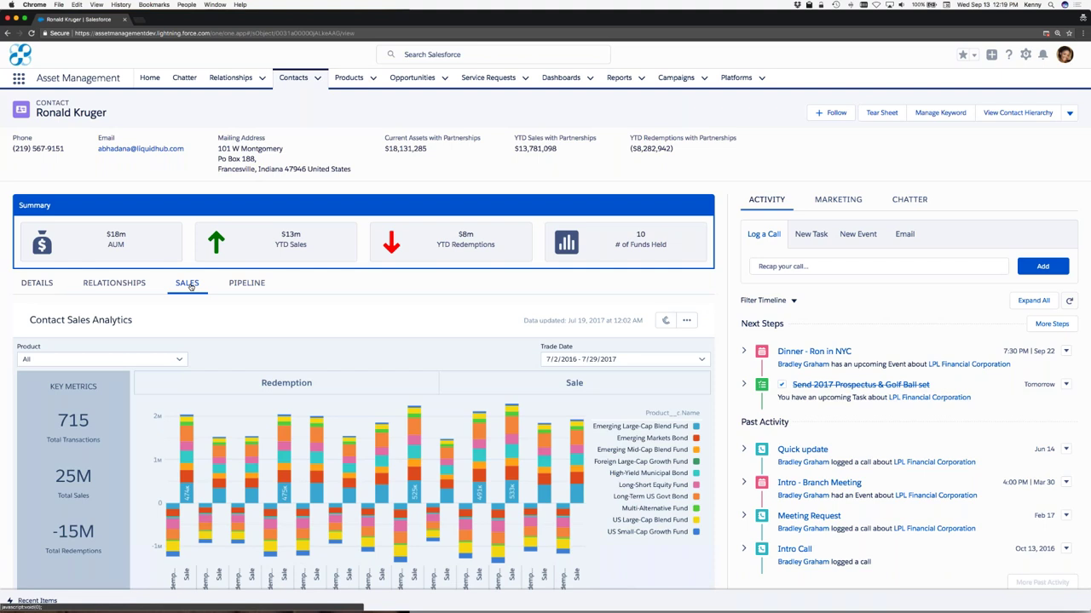
click(491, 376)
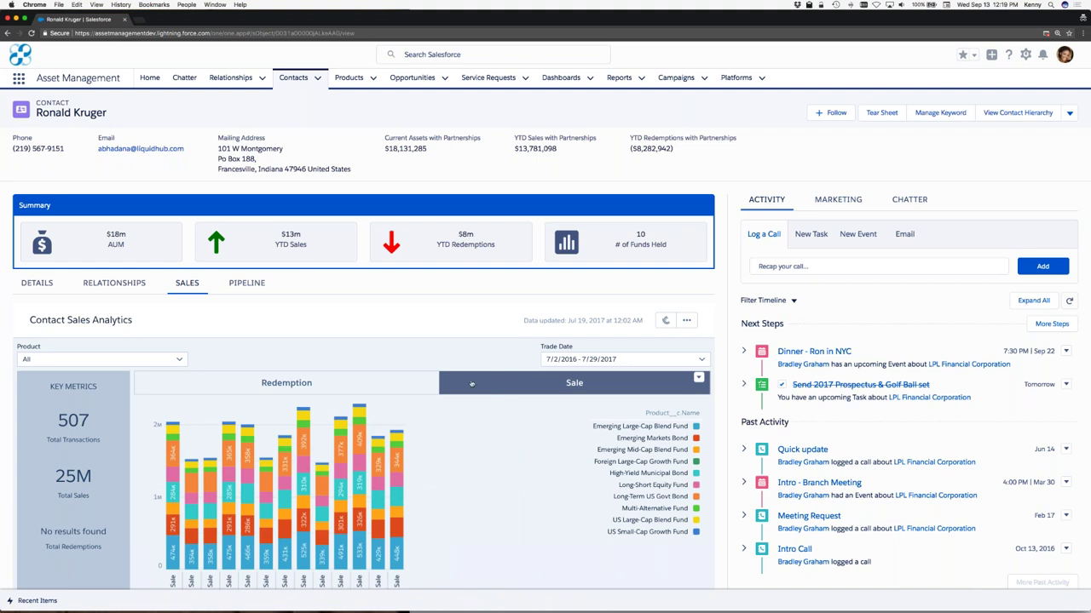
click(392, 385)
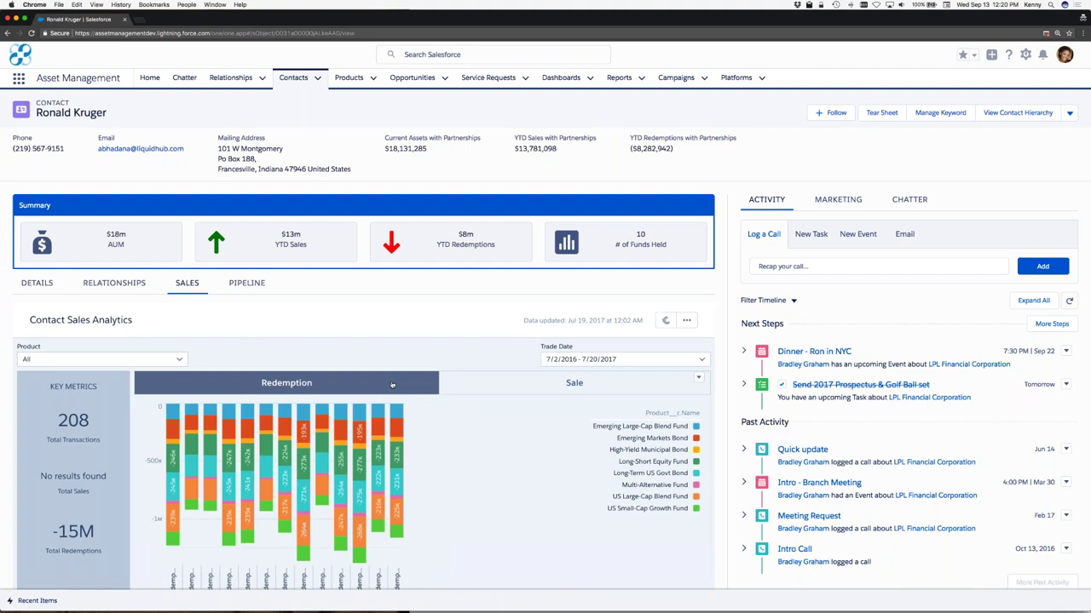
click(396, 384)
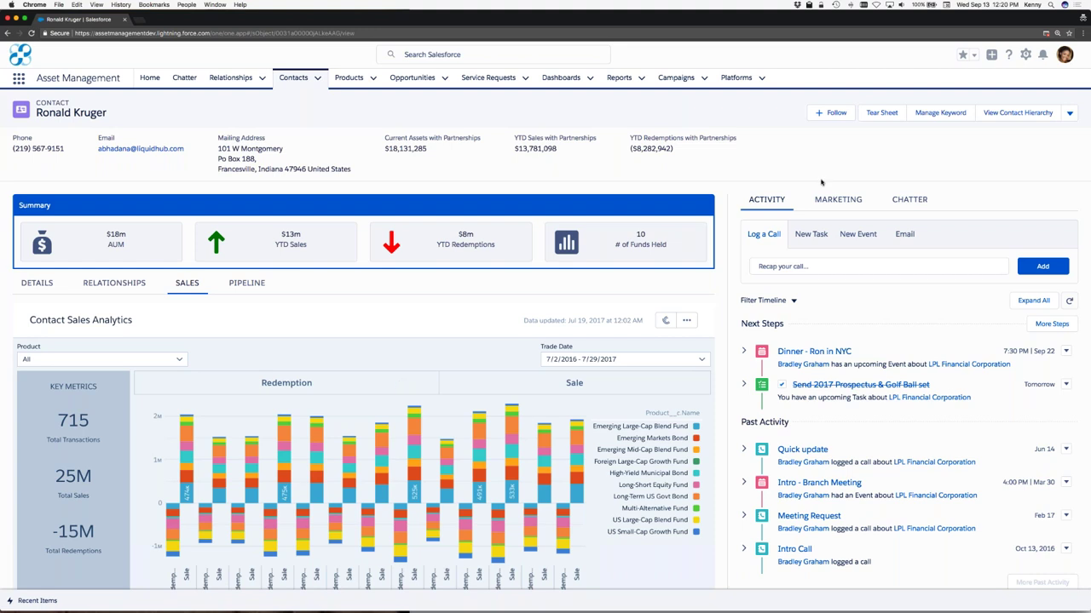
Step: Generate the contact's TearSheet.pdf and open it in a new tab
click(882, 113)
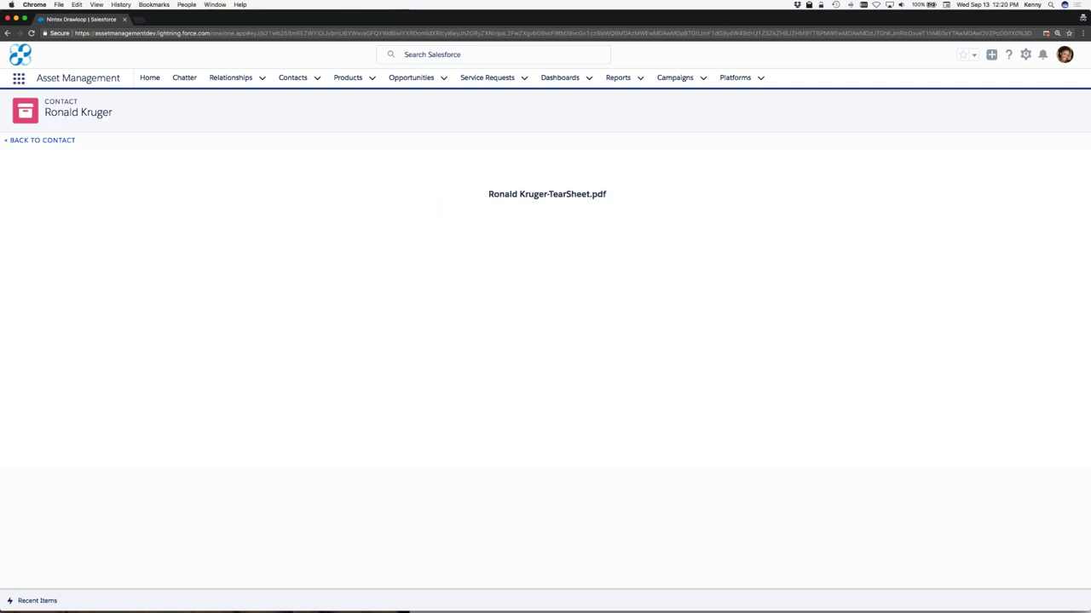
click(555, 197)
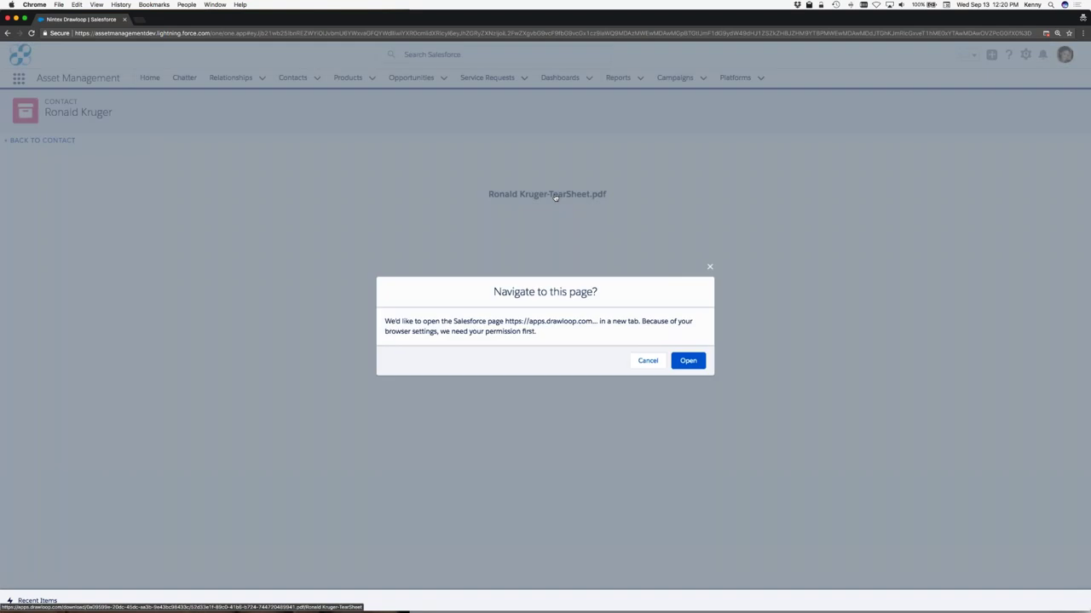
click(702, 362)
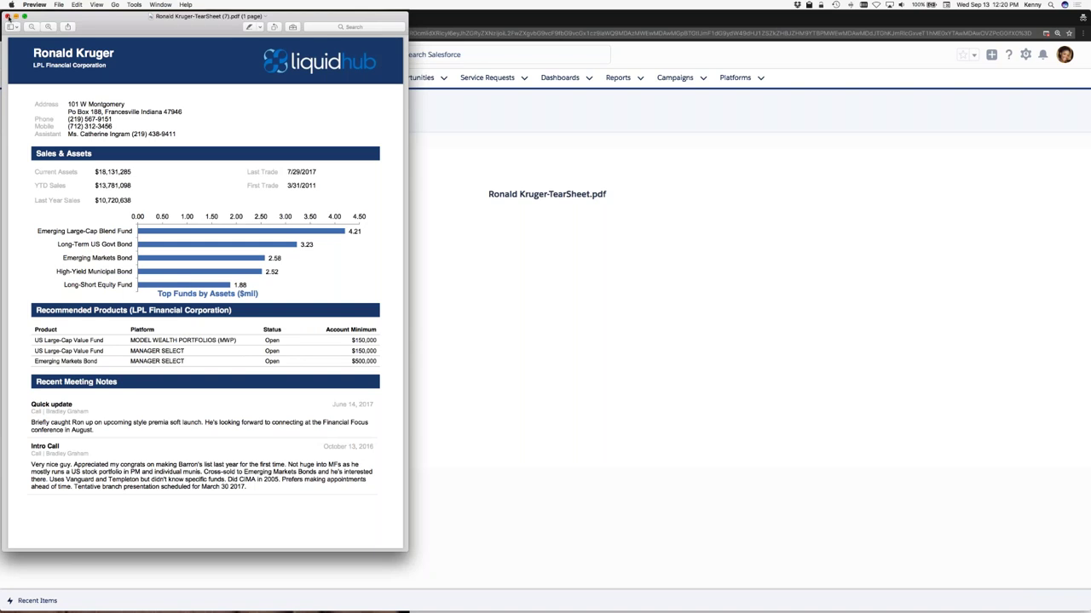
Step: Close the tear sheet PDF in Preview after reviewing it
click(8, 17)
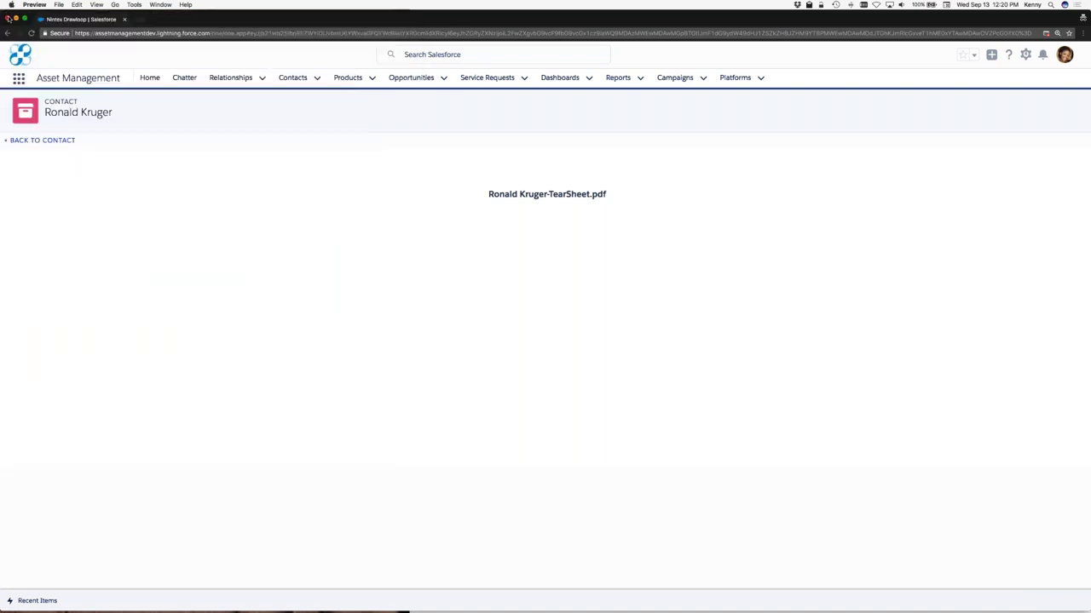
click(59, 141)
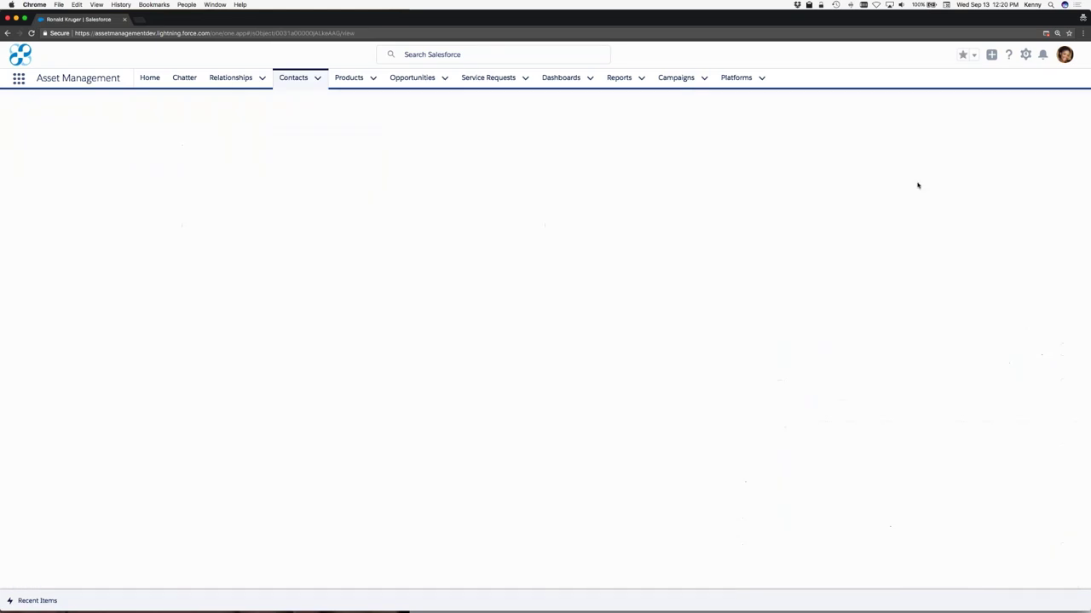
click(909, 200)
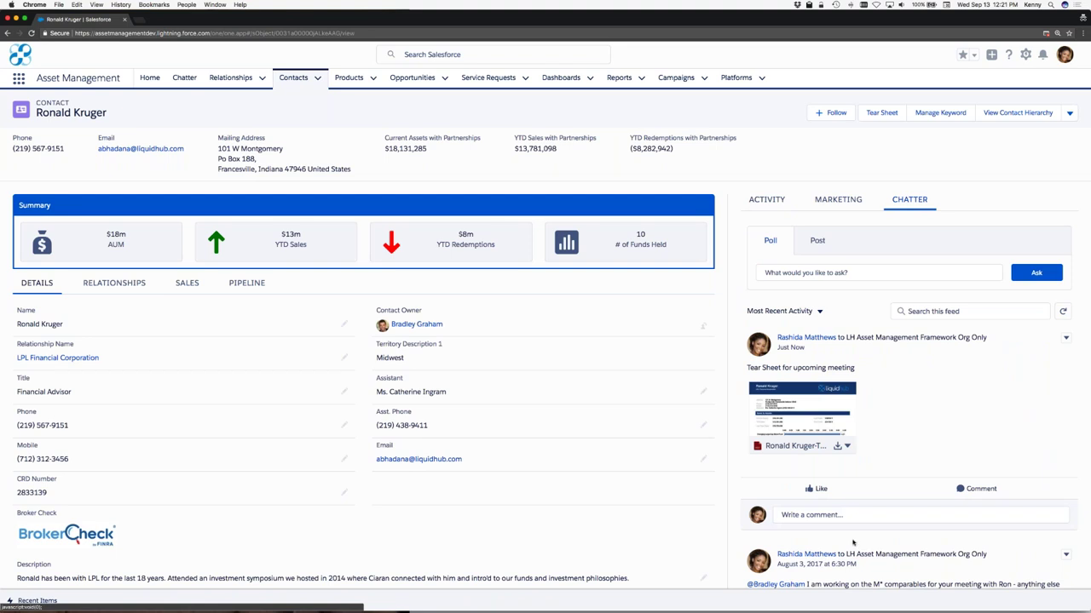
click(852, 515)
text(@brad)
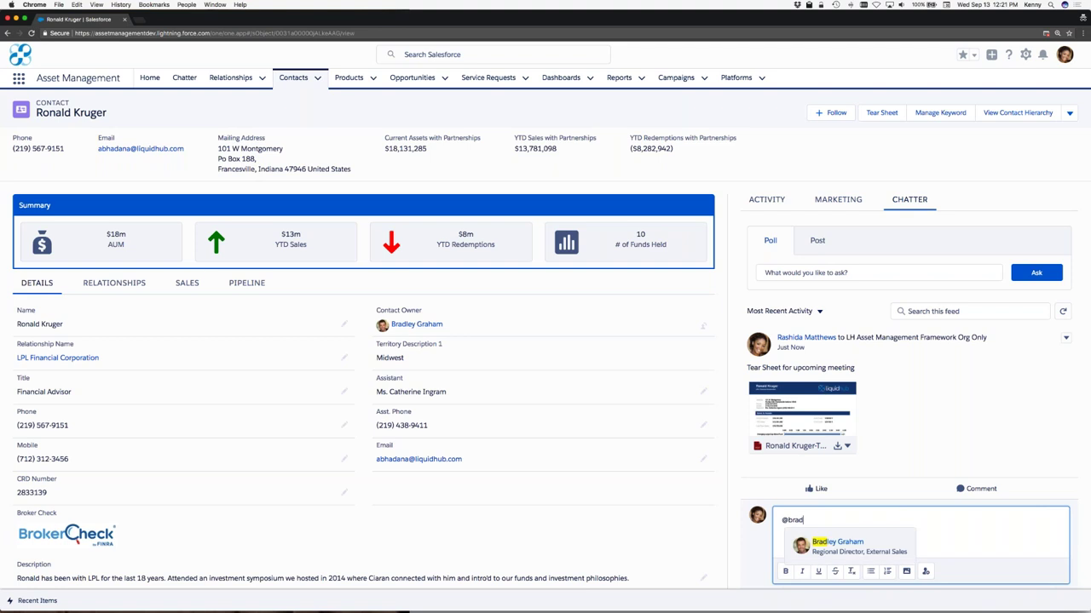
click(848, 549)
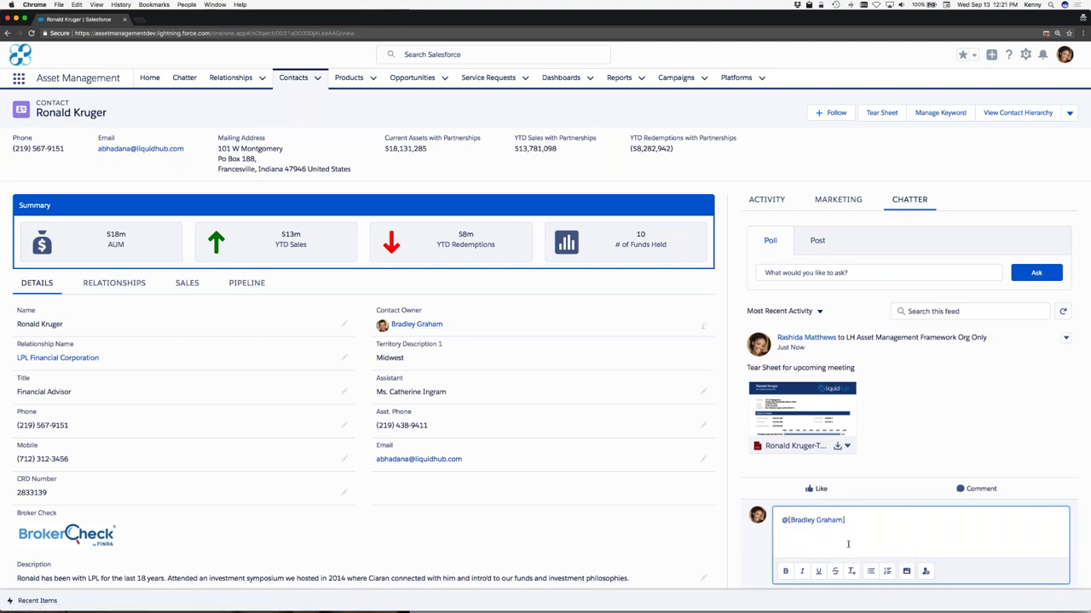
text(Fo)
text(our meeting. Good luck!)
scroll(848, 518, down, 2)
click(1041, 543)
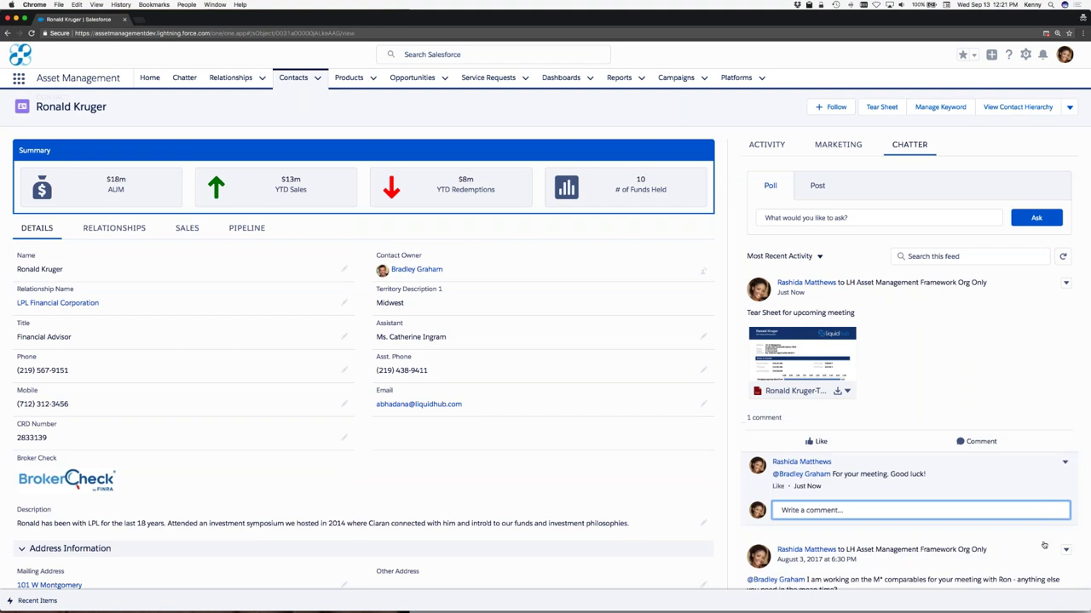
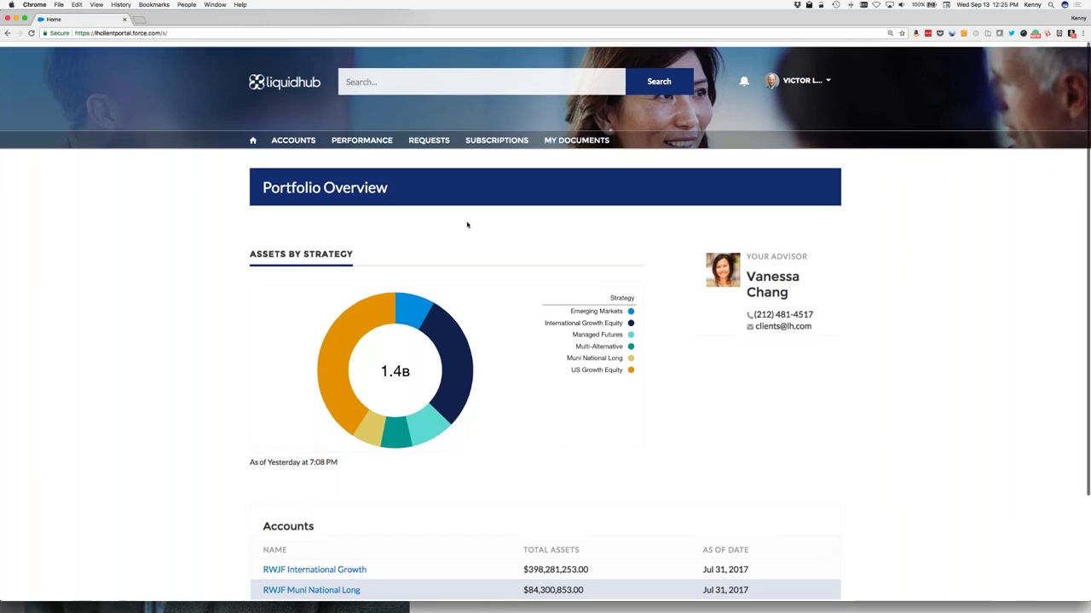
Step: Review the RWJF Multi Alts account details, then show the list of open service requests
scroll(467, 225, down, 3)
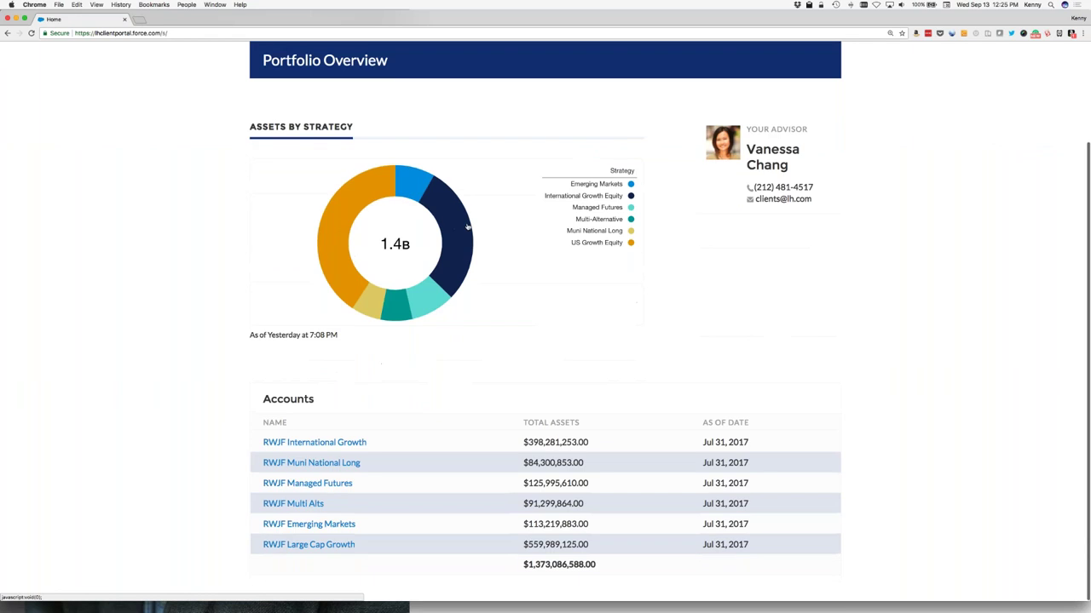
click(300, 504)
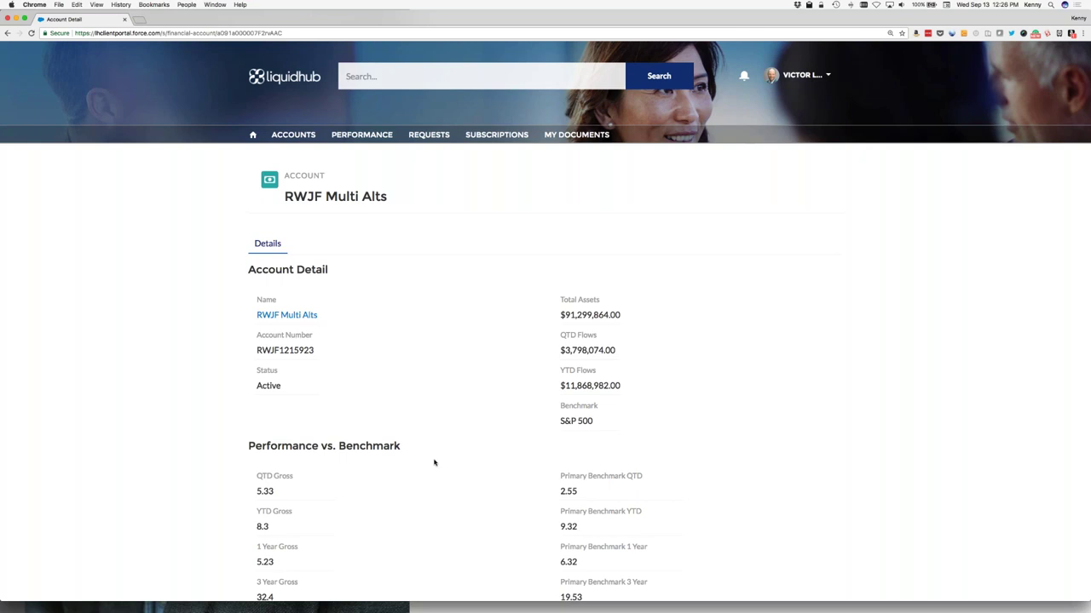
click(429, 134)
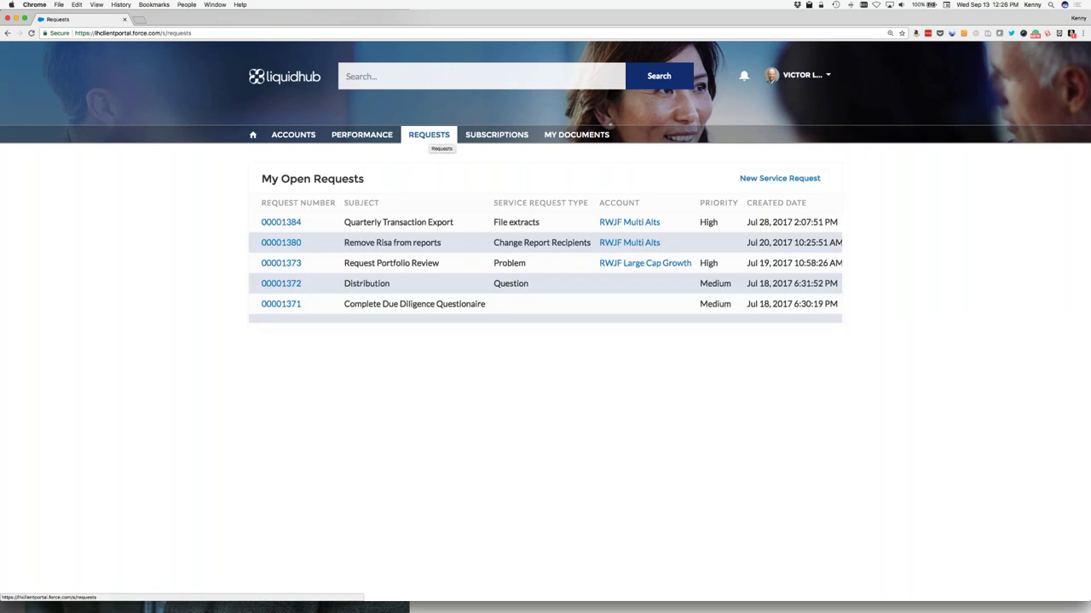
Step: Start a Change Report Recipients request with a subject about adding the contact to performance reports
click(776, 180)
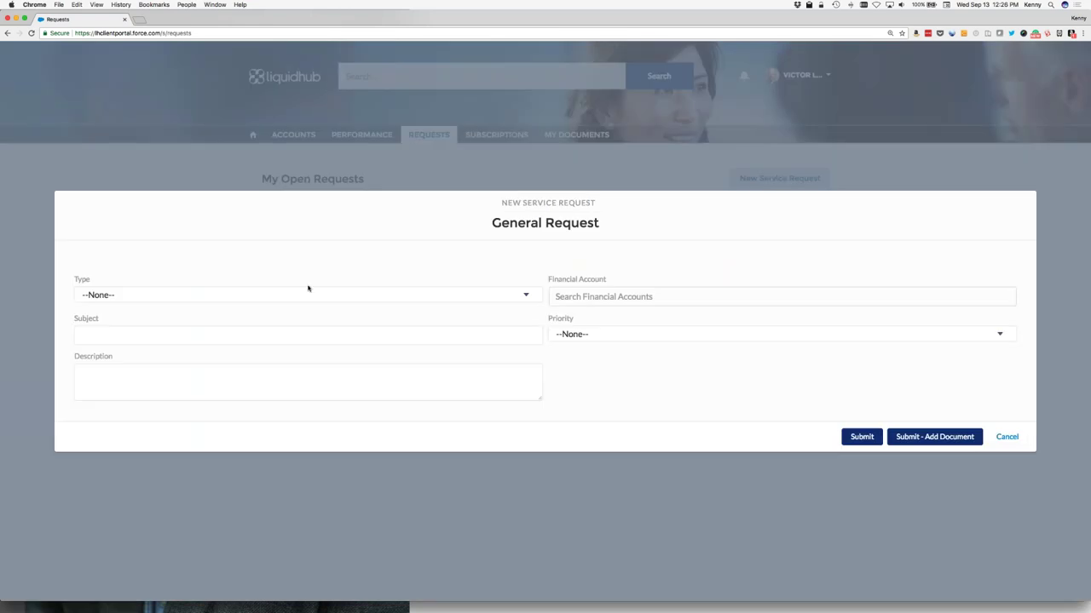
click(241, 297)
click(159, 384)
click(210, 337)
text(Ad)
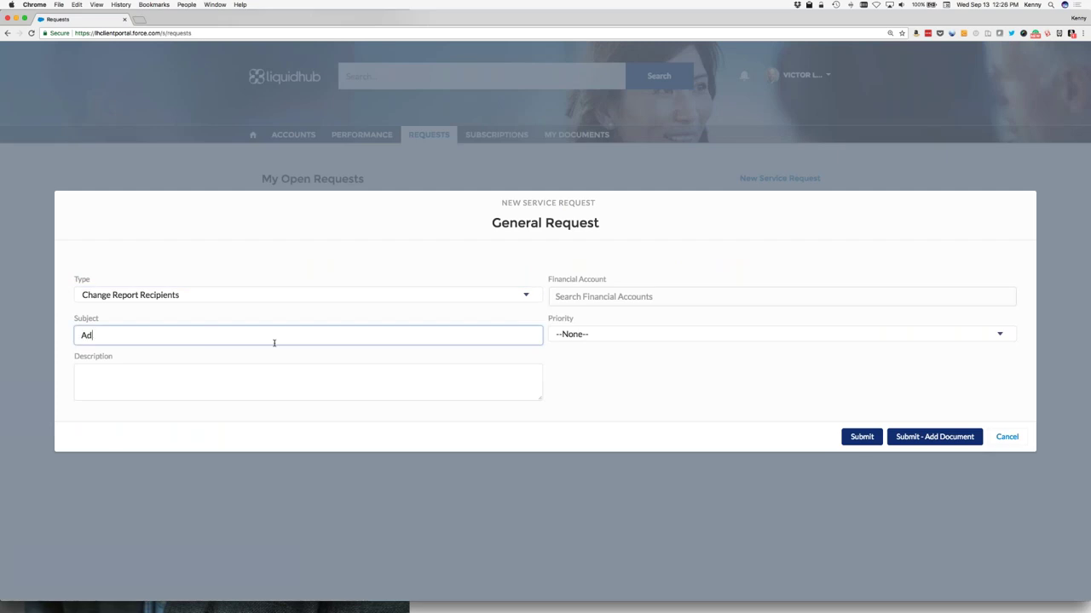
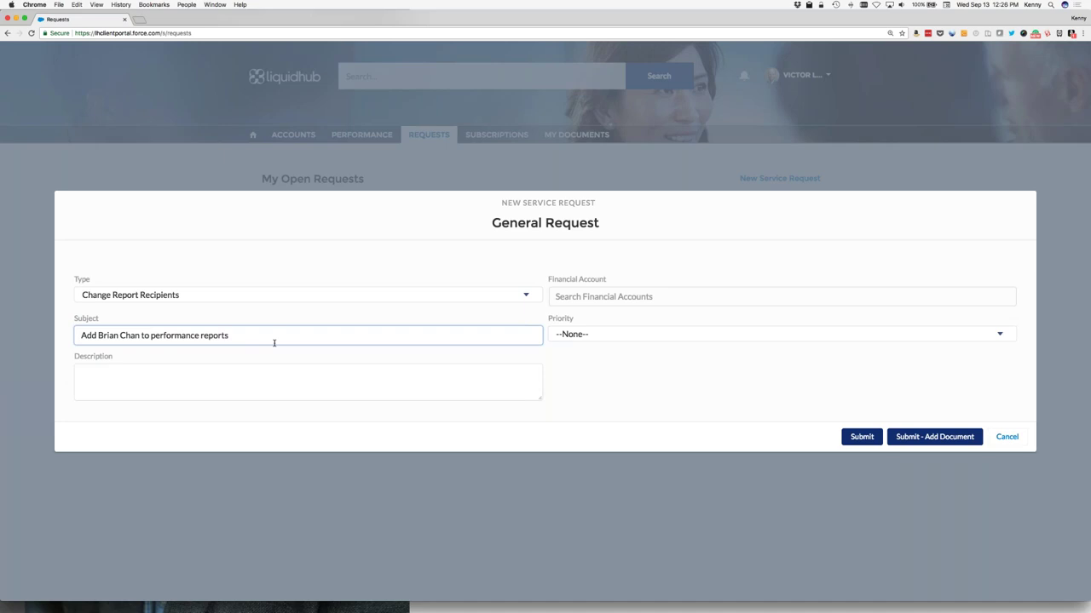
Step: Link the request to RWJF Multi Alts, set priority High, and submit it
click(572, 296)
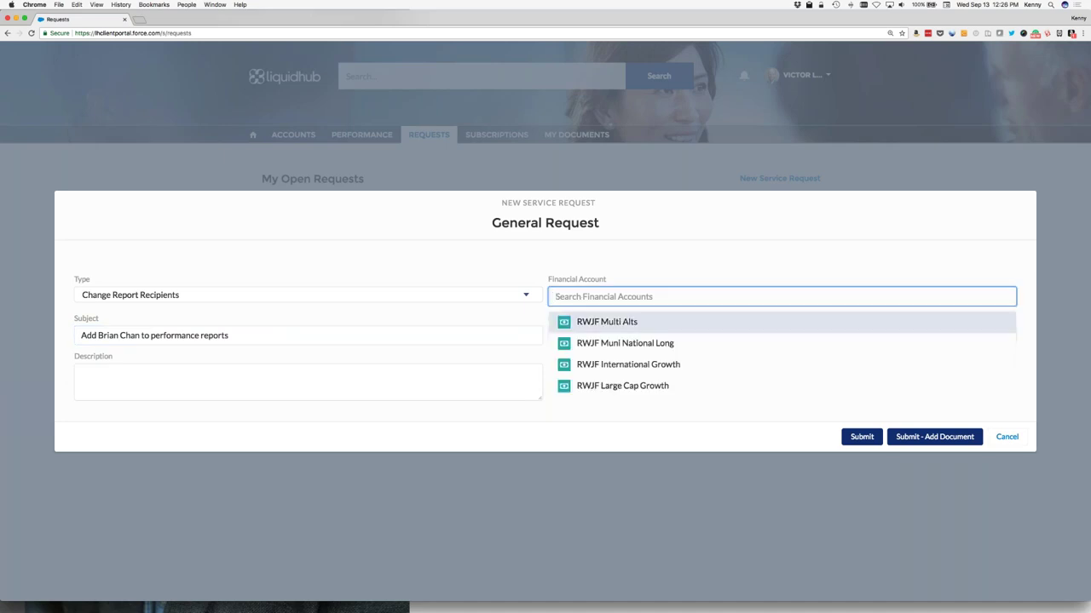
click(624, 324)
click(623, 336)
key(Down)
key(Return)
click(861, 439)
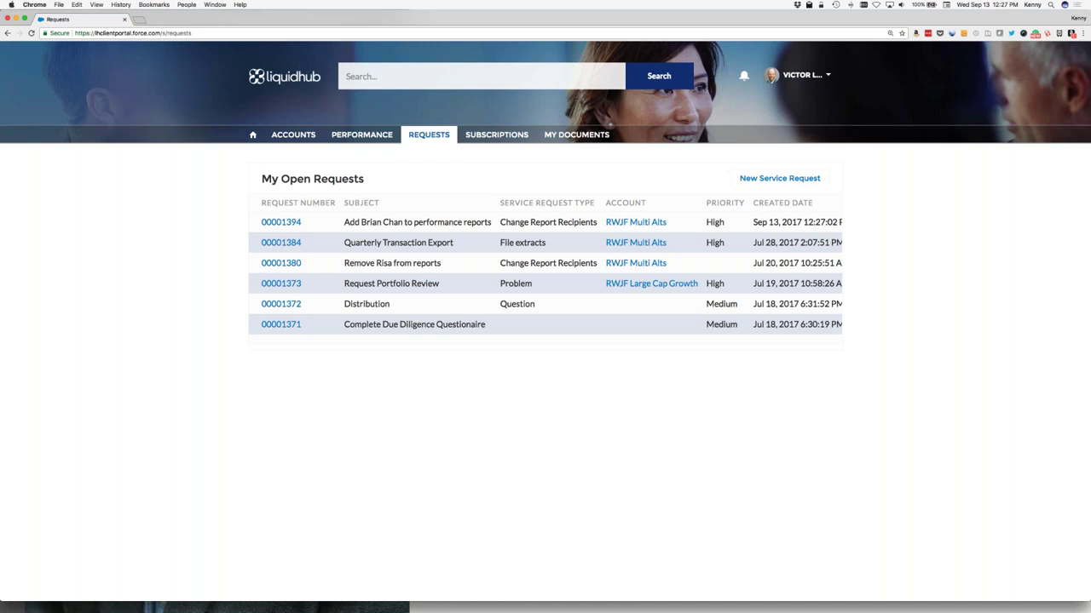
Step: Advance the PowerPoint deck to the relationship manager slide, then return to Salesforce in Safari
key(super+Tab)
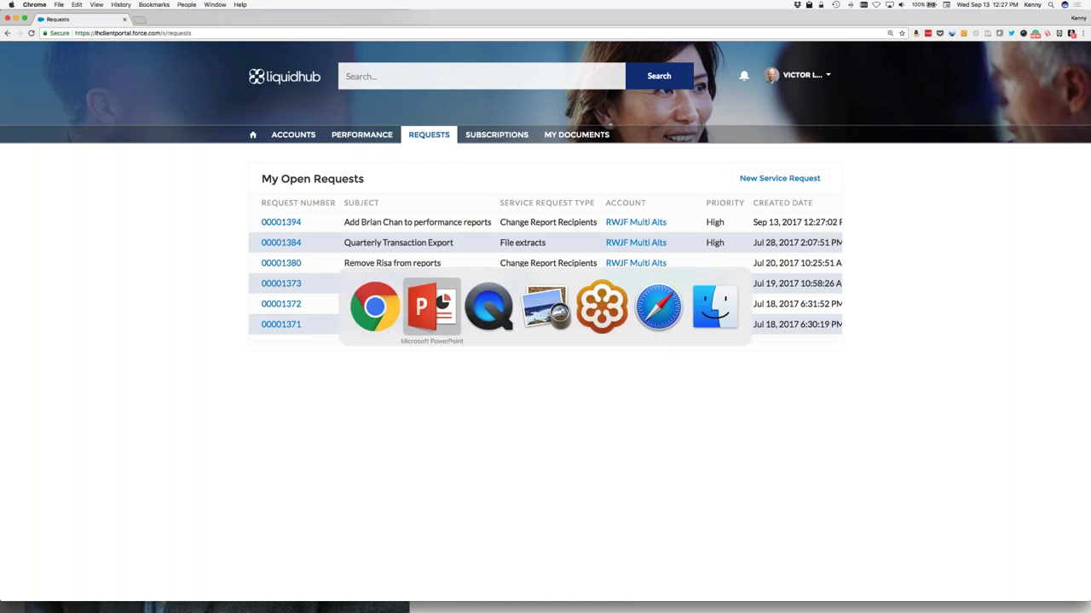
key(Right)
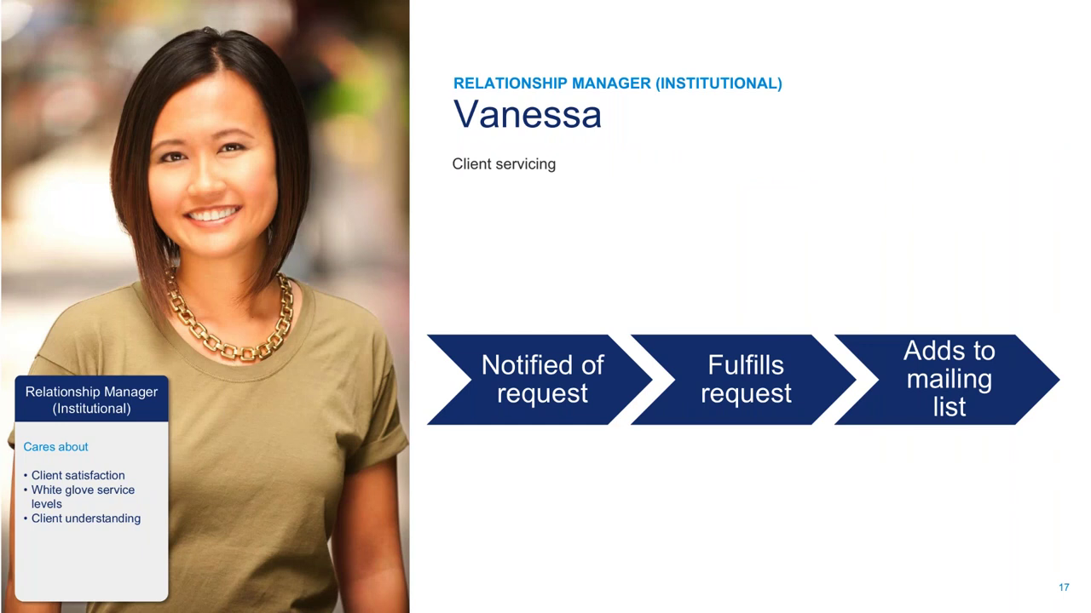
key(super+Tab)
key(super+Tab)
key(super+Tab)
key(super+Tab)
key(super+Tab)
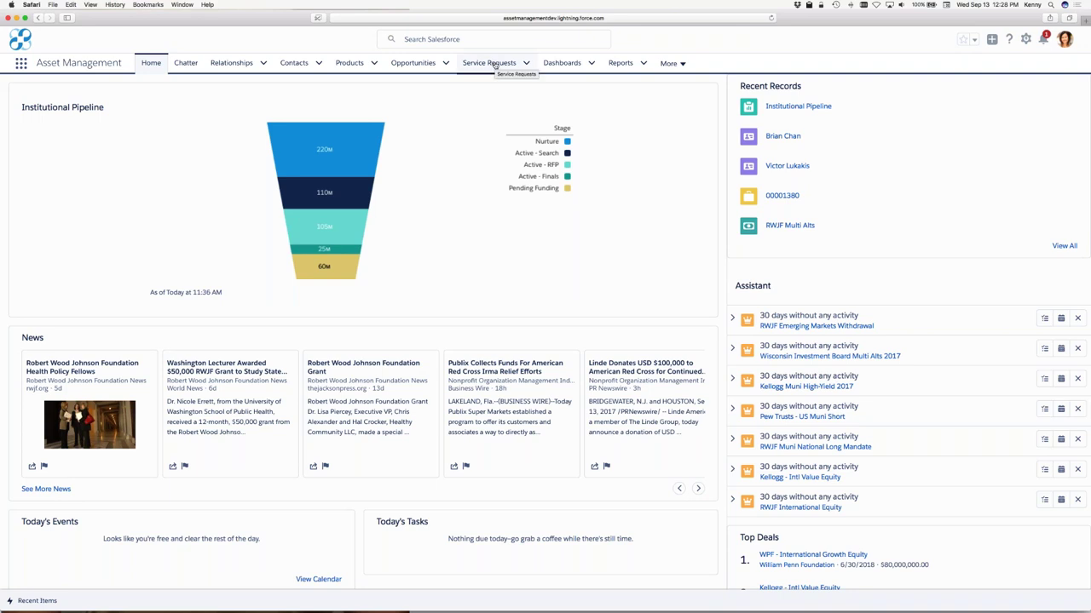
Step: Open the newly assigned service request from the notification's Chatter post
click(527, 64)
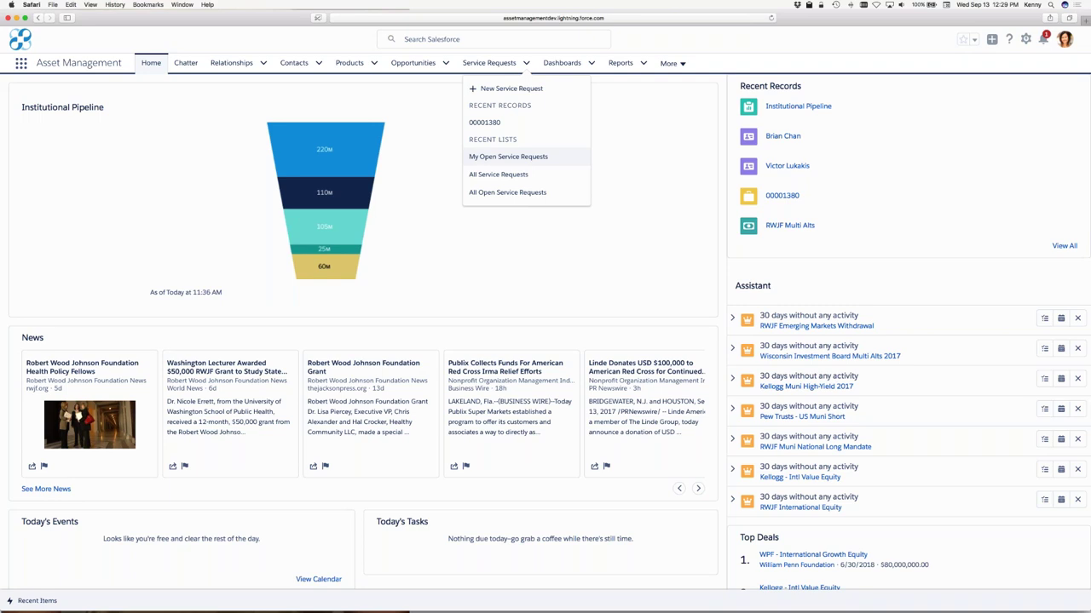
click(1043, 39)
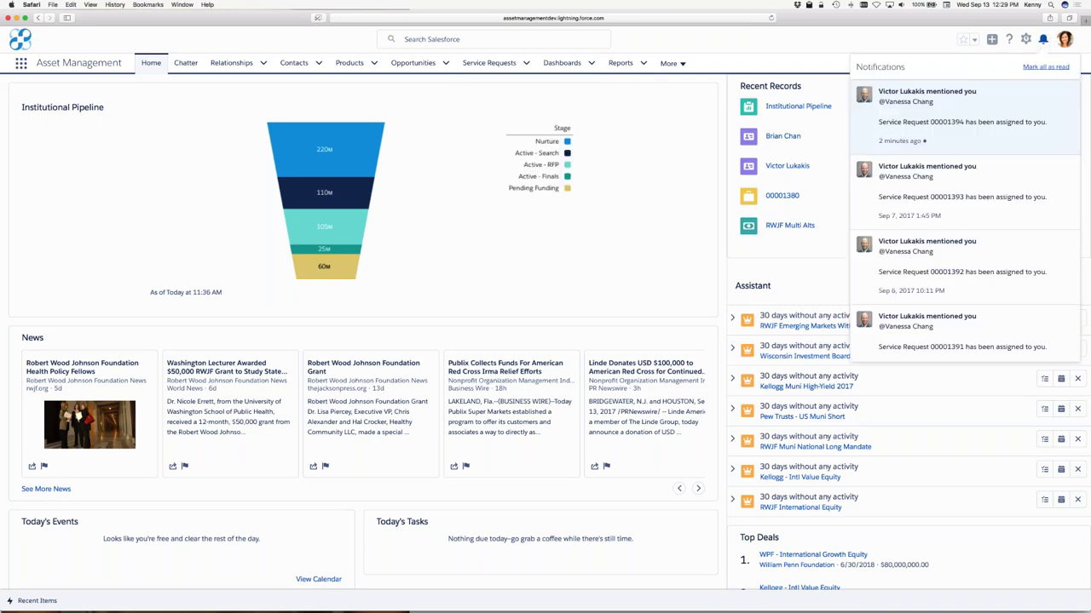
click(985, 122)
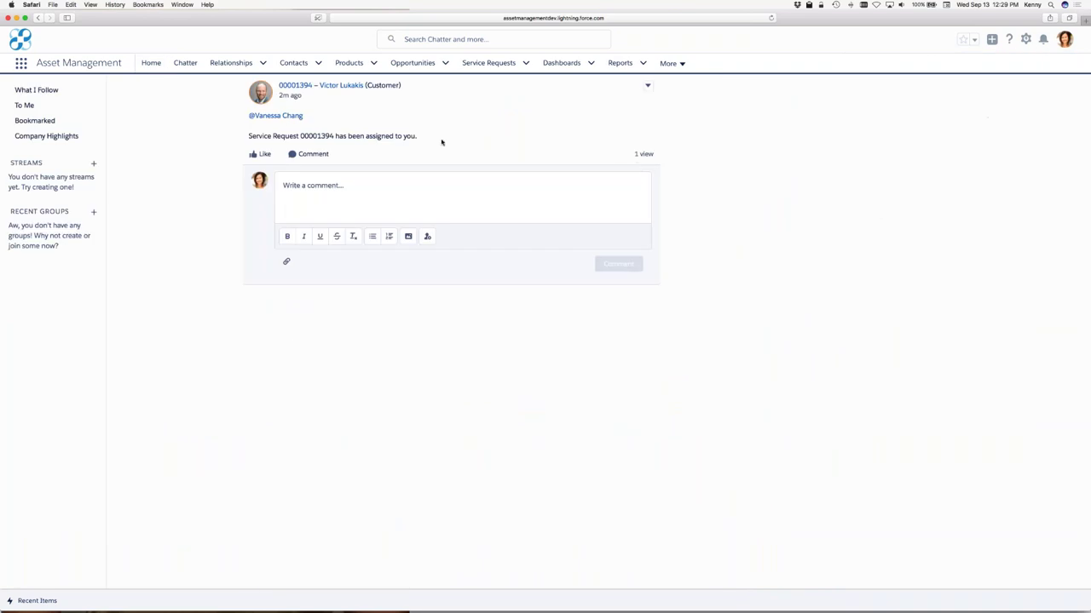
click(298, 86)
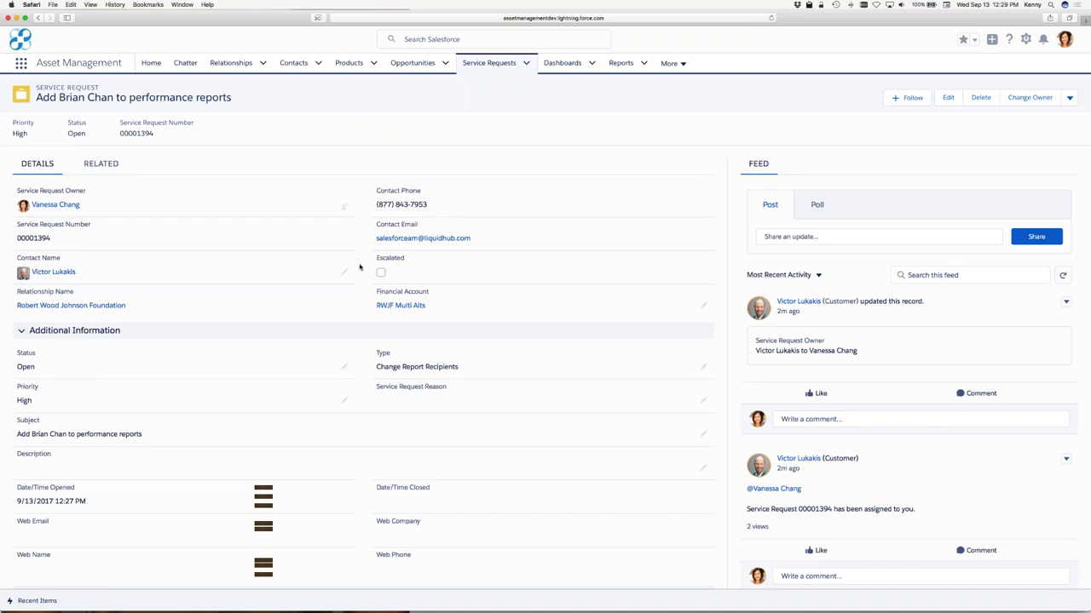
Step: Open the RWJF Multi Alts financial account from the request's Financial Account field
mouse_move(392, 308)
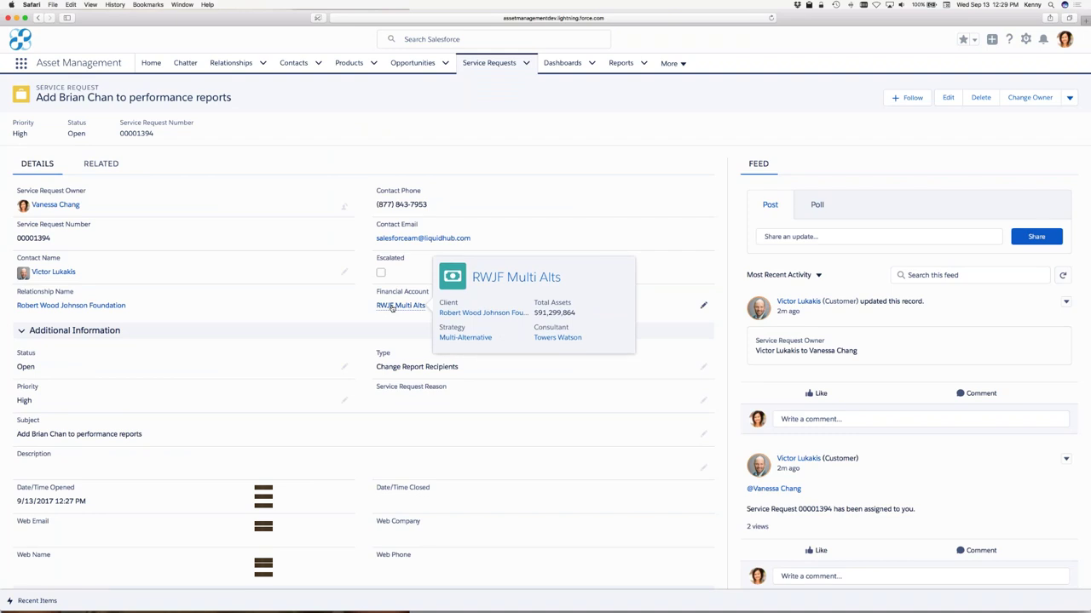
click(392, 306)
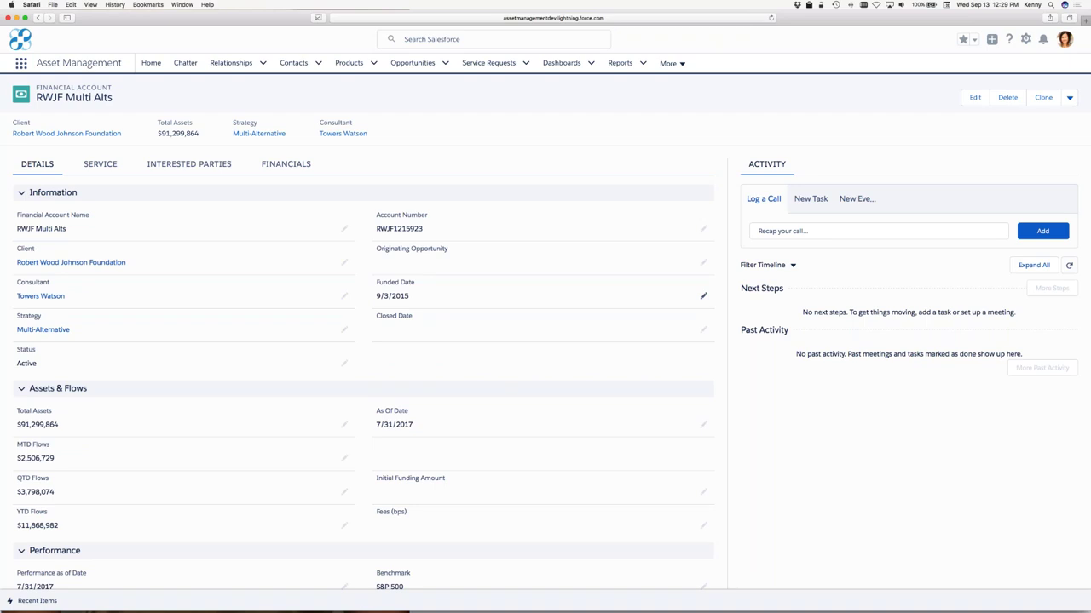
Step: Add the Towers Watson contact as an interested party receiving performance reports, then open its record
click(189, 165)
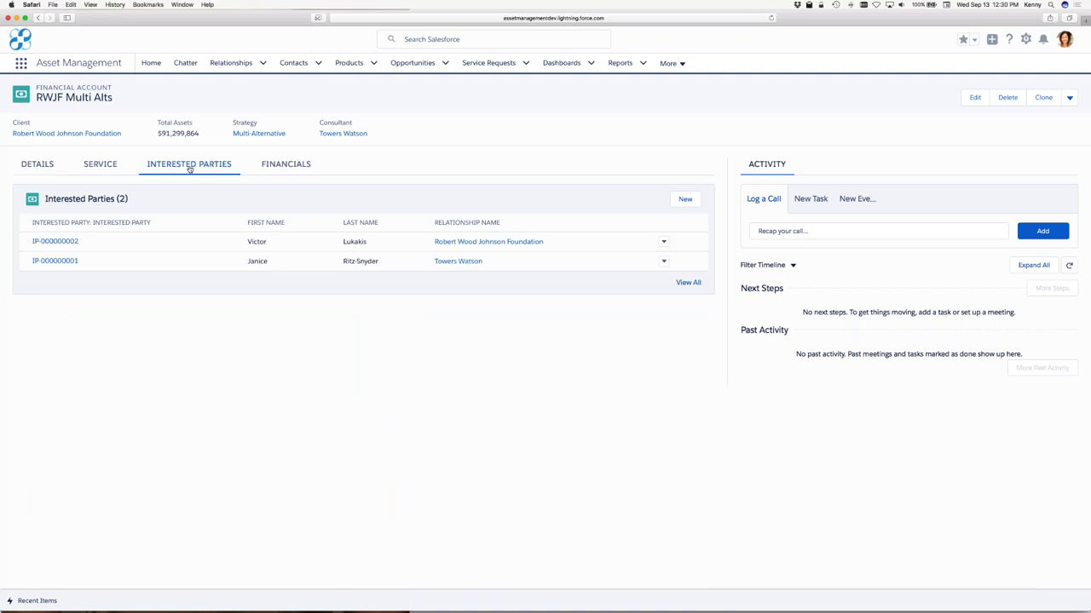
click(684, 200)
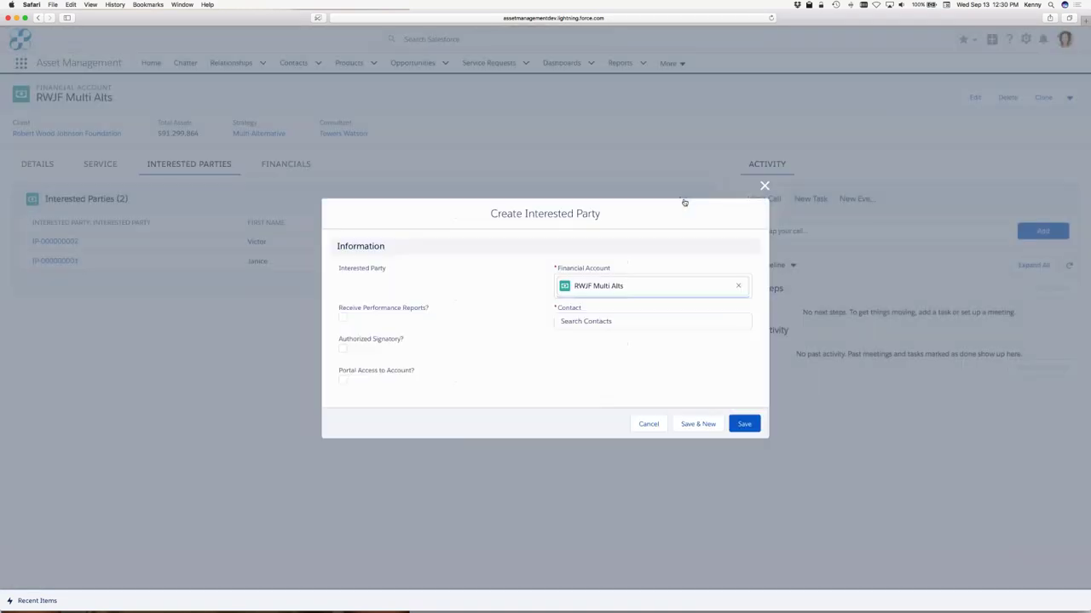
click(582, 320)
text(Bri)
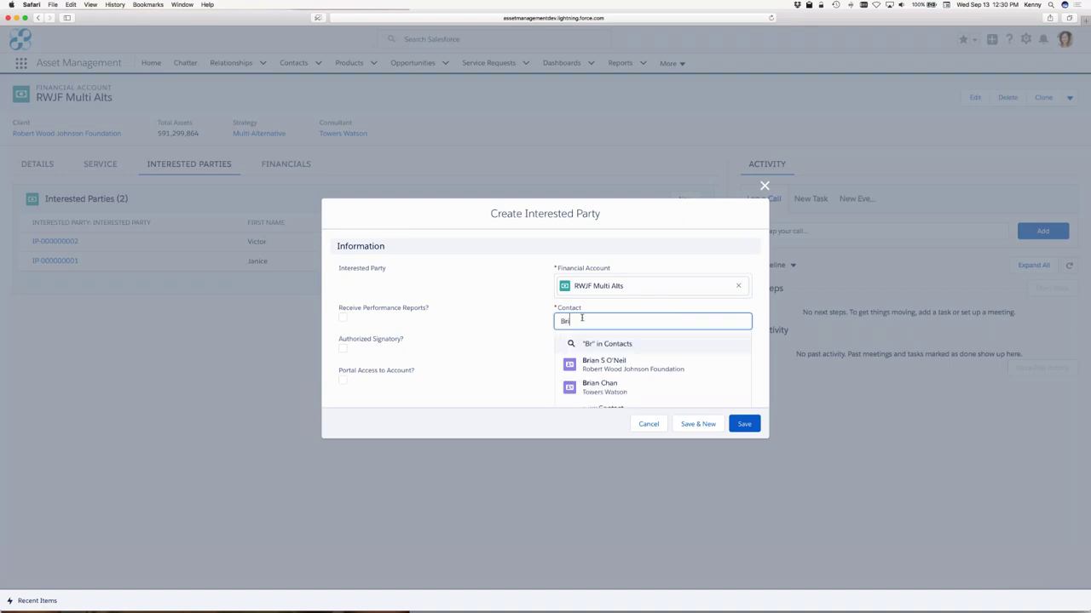
text(an)
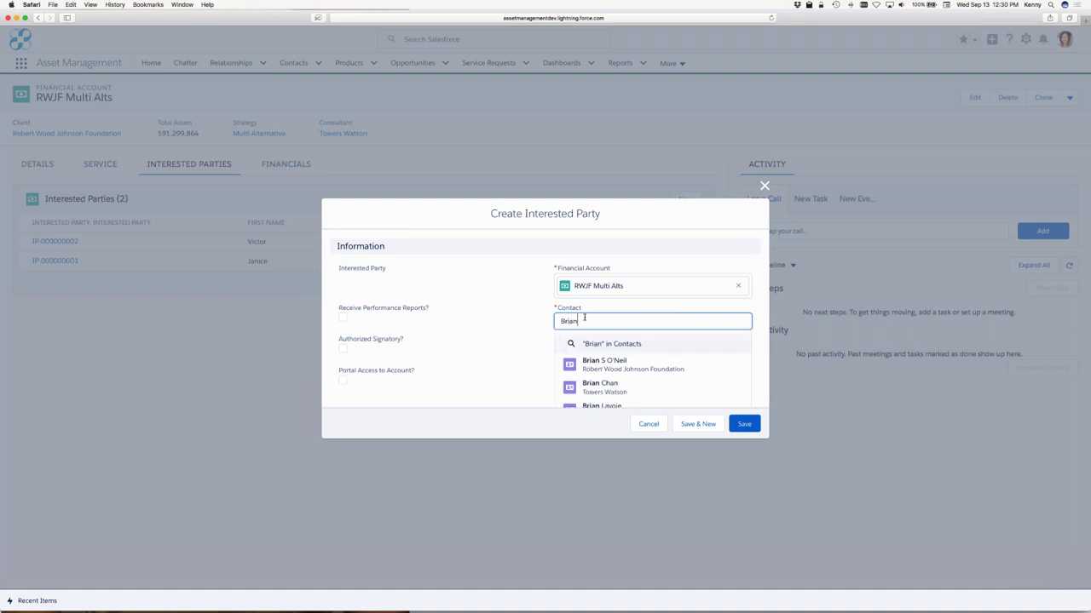
click(607, 392)
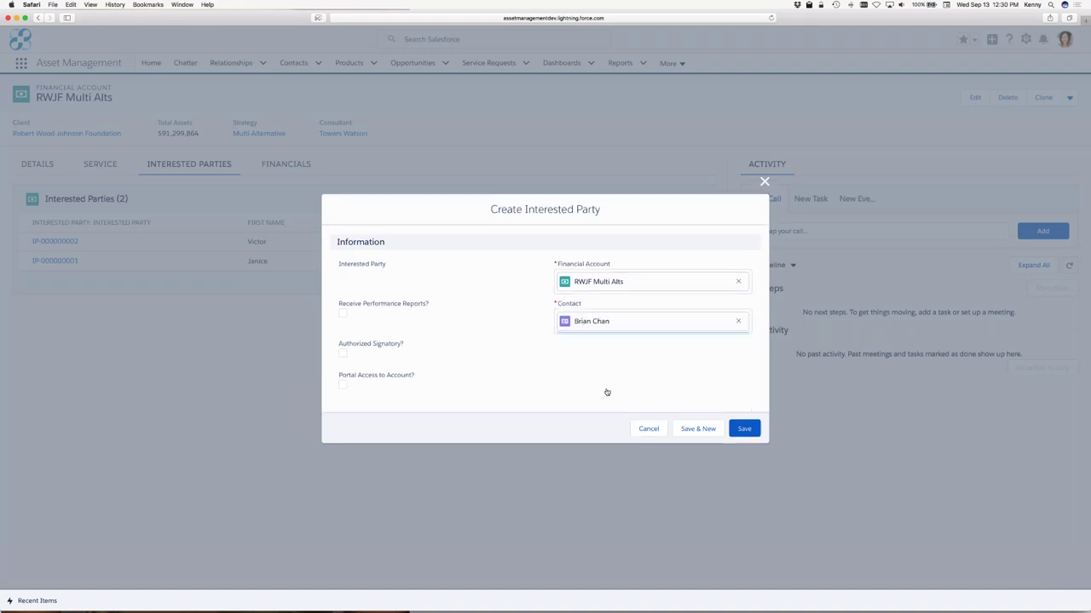
click(343, 314)
click(744, 429)
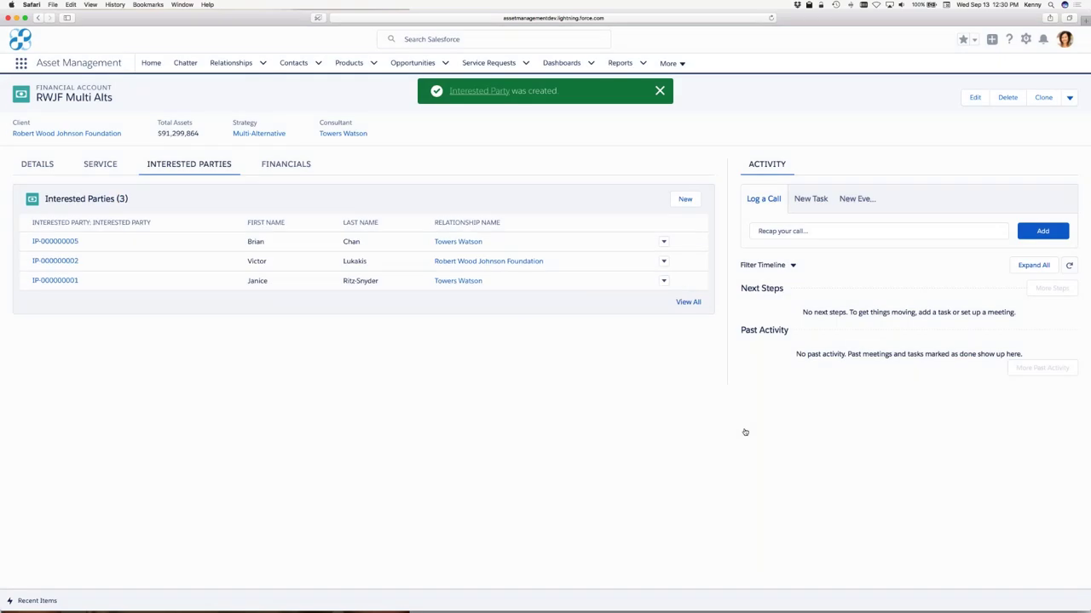
click(38, 242)
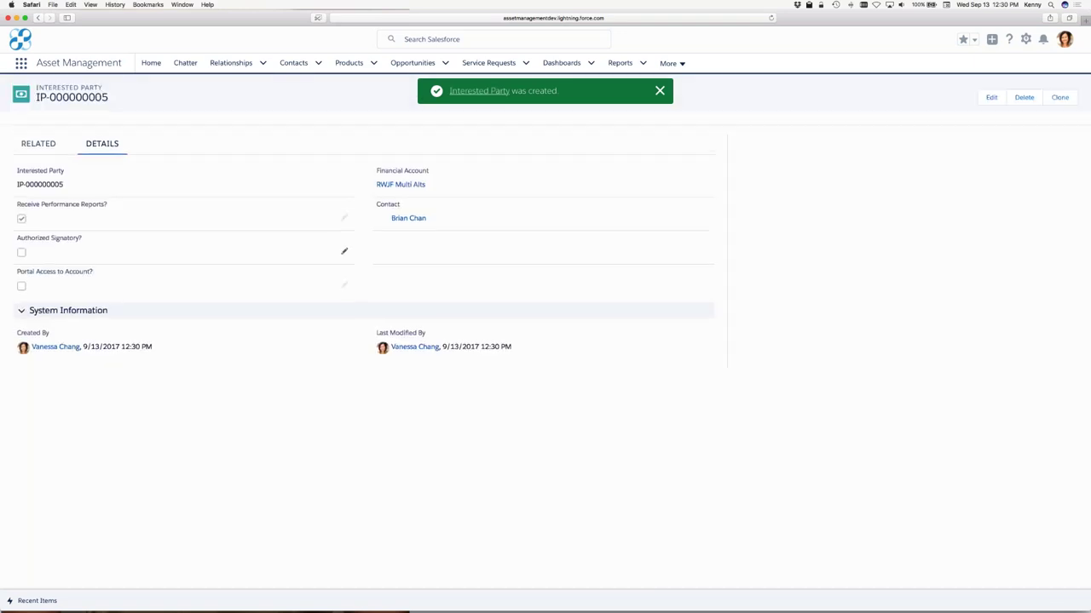
mouse_move(412, 220)
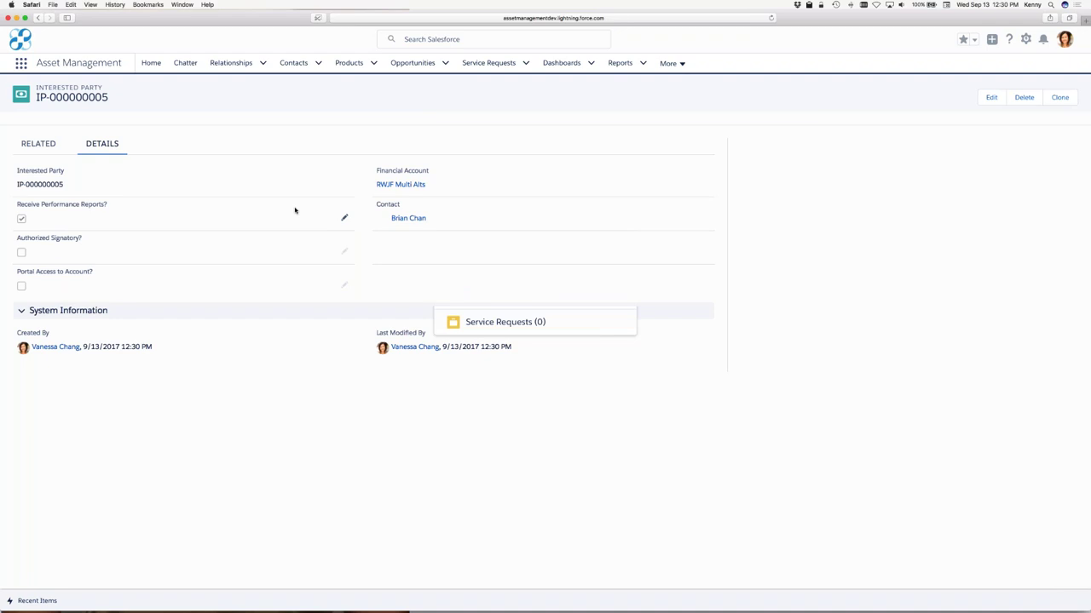
Step: Edit service request 00001394, set its Status to Closed, and save
click(525, 64)
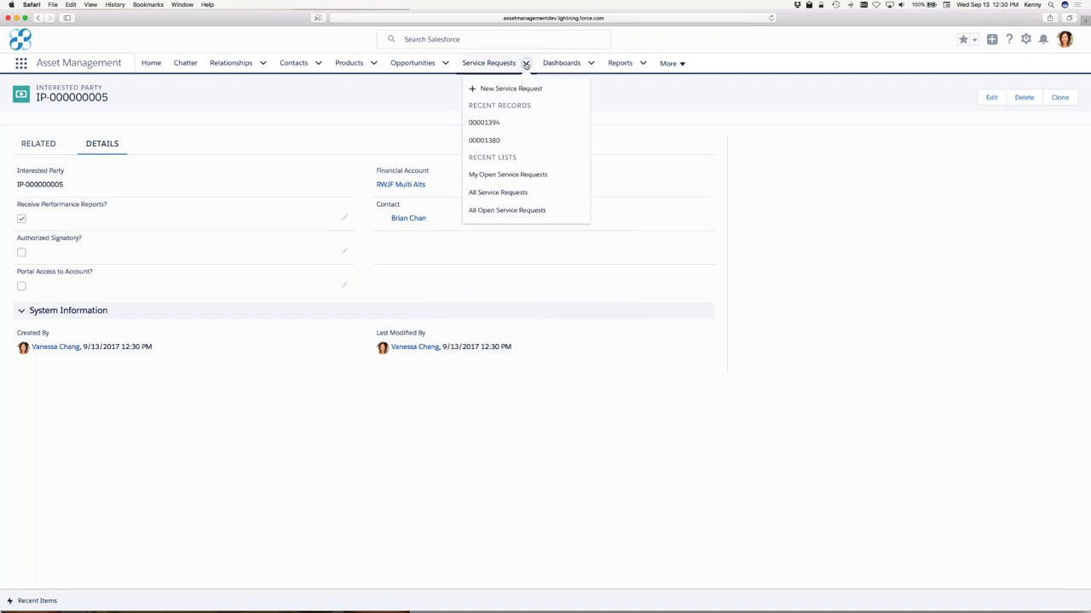
click(484, 122)
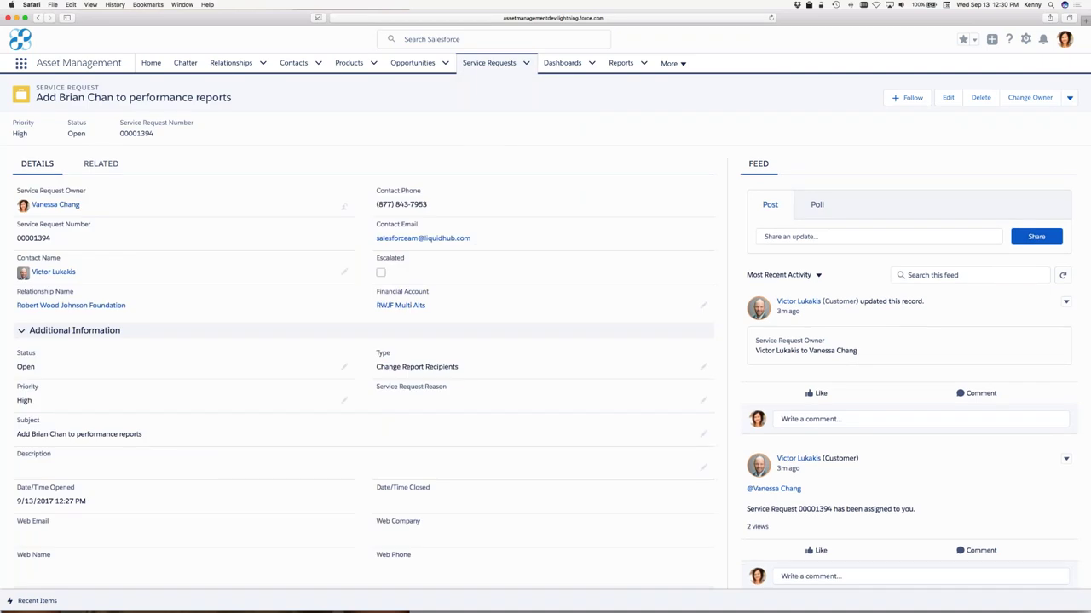
click(948, 97)
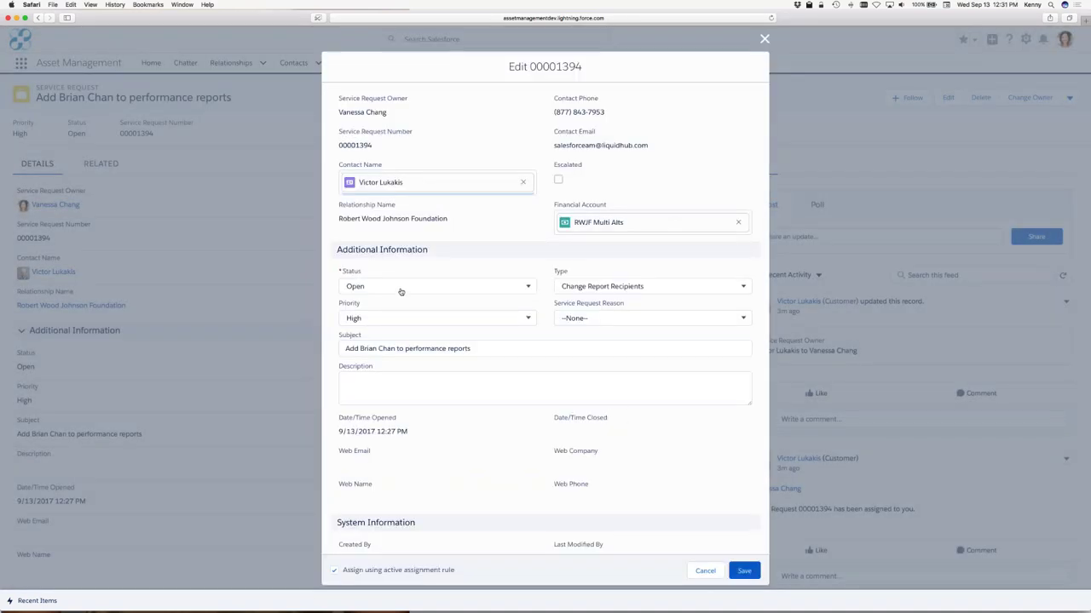
click(399, 290)
click(396, 398)
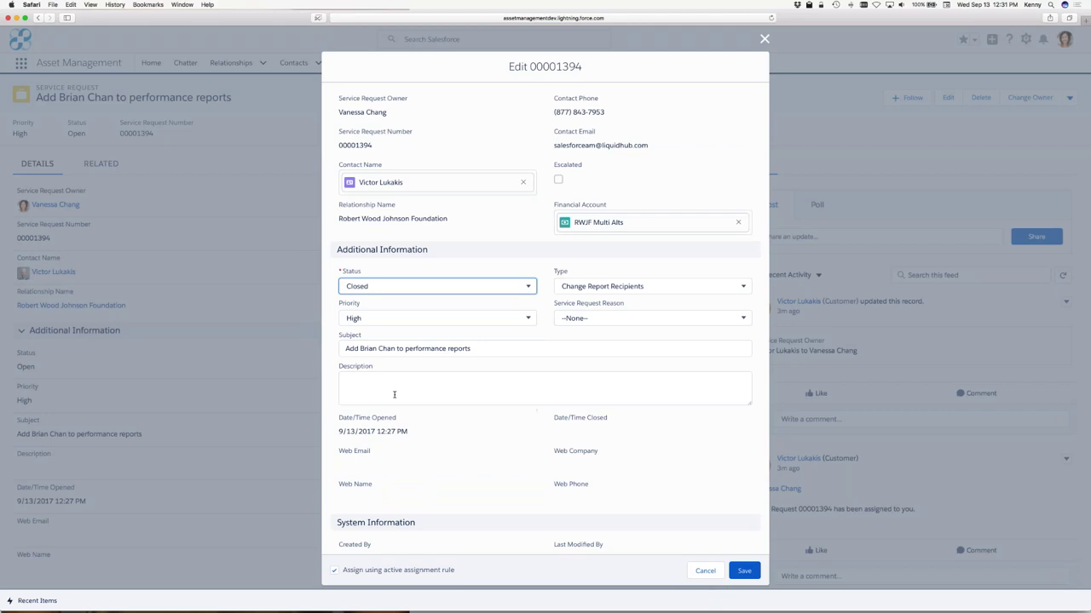
click(393, 387)
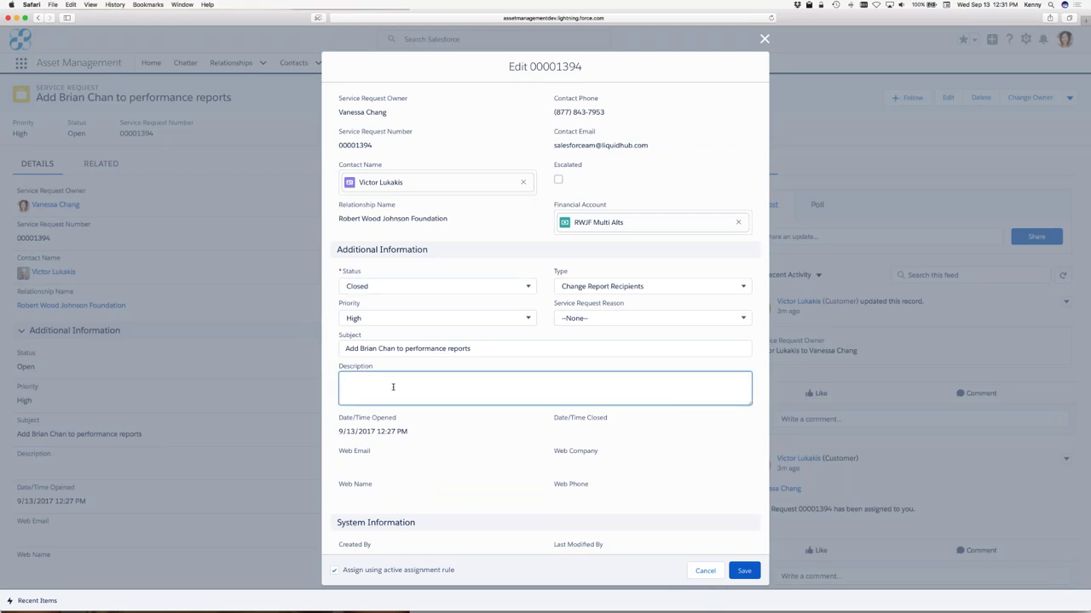
click(745, 572)
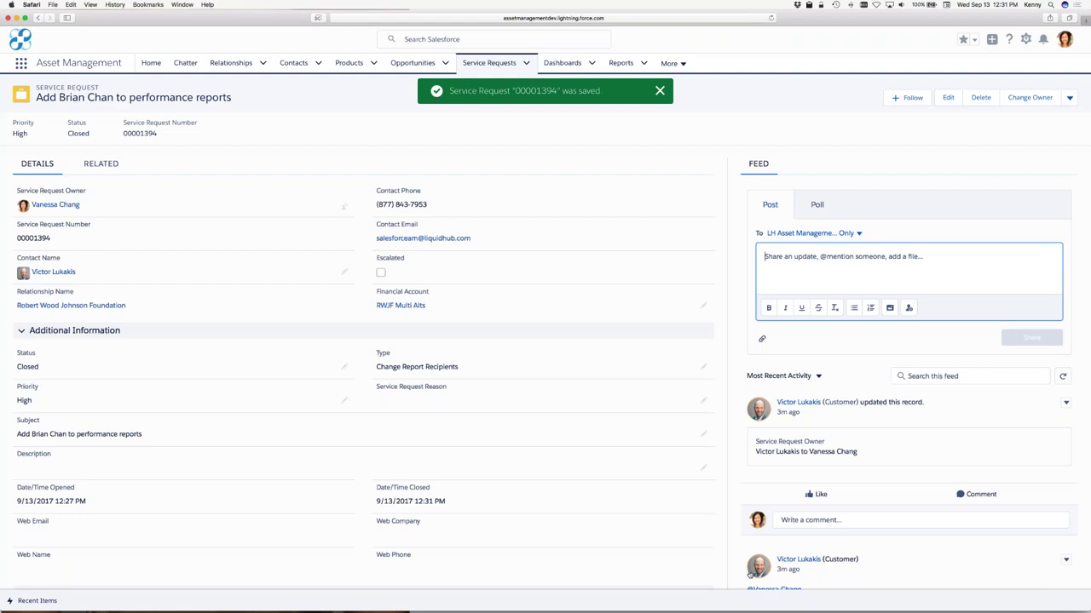
mouse_move(751, 575)
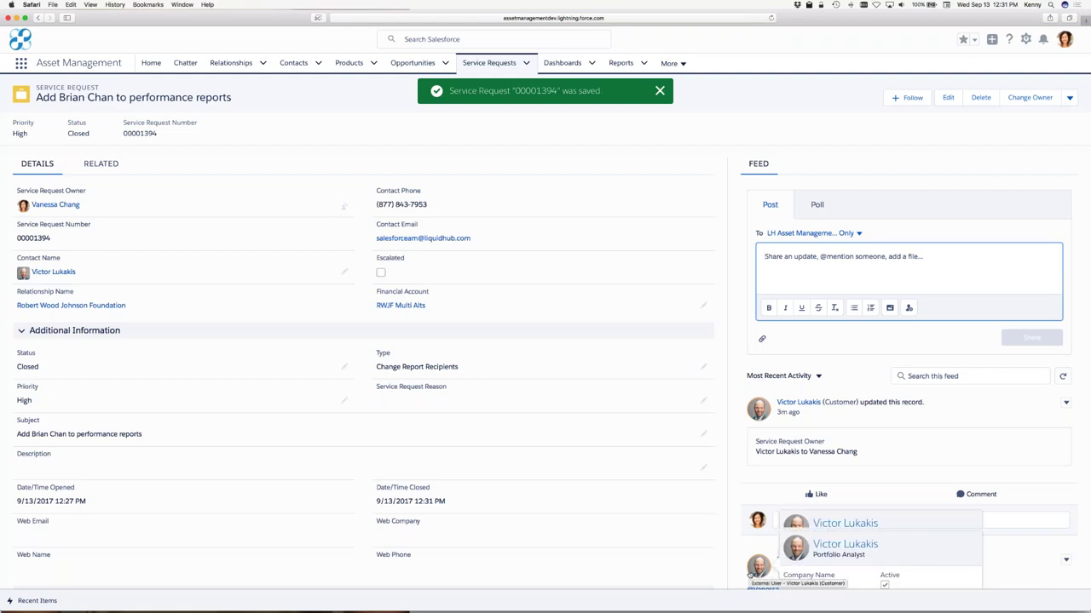
Step: Open the requesting client's contact record and show its Marketing engagement and prospect lists
click(54, 273)
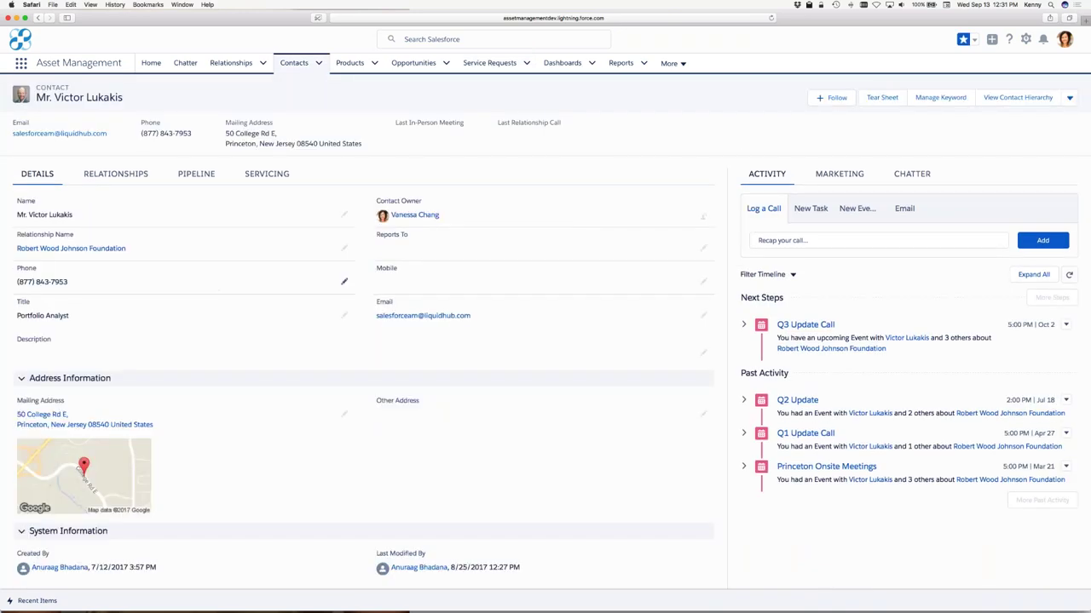
click(831, 175)
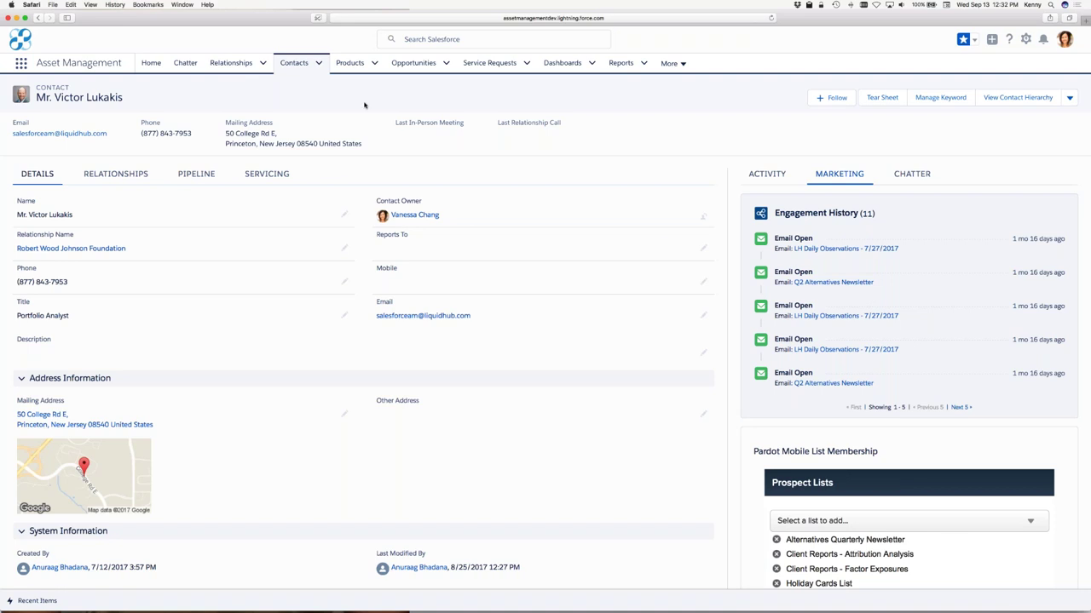
Step: Search for the contact by name, open the Towers Watson record, and show its Marketing details
click(319, 64)
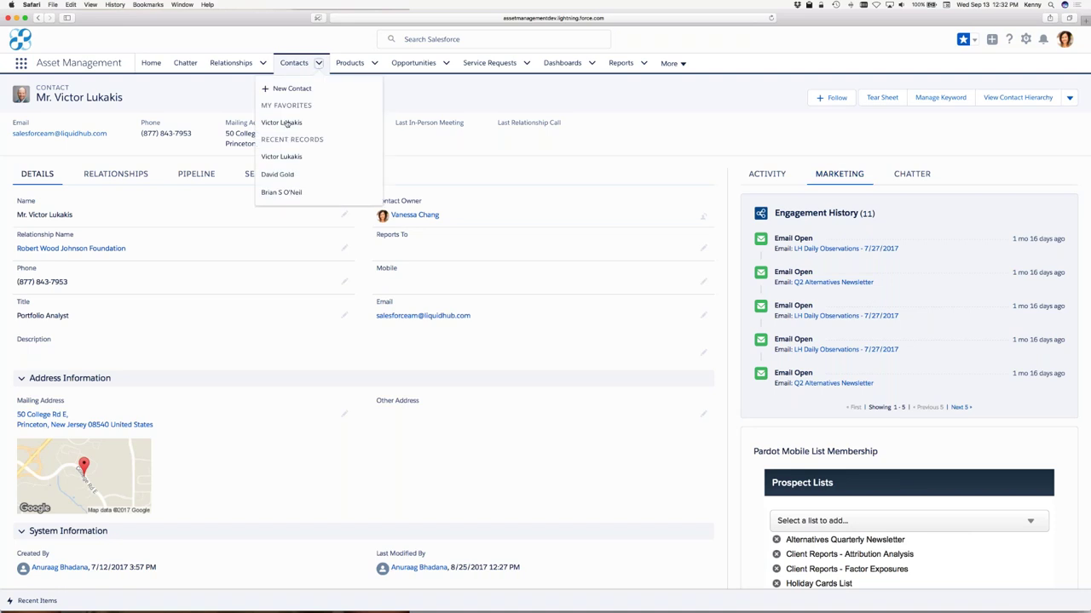
click(405, 100)
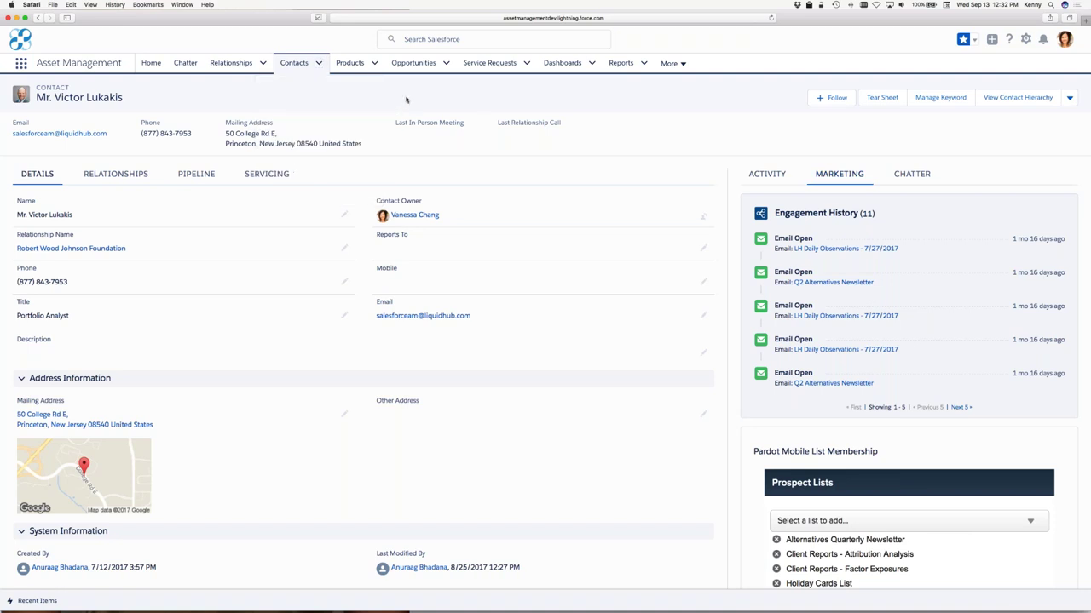
click(405, 39)
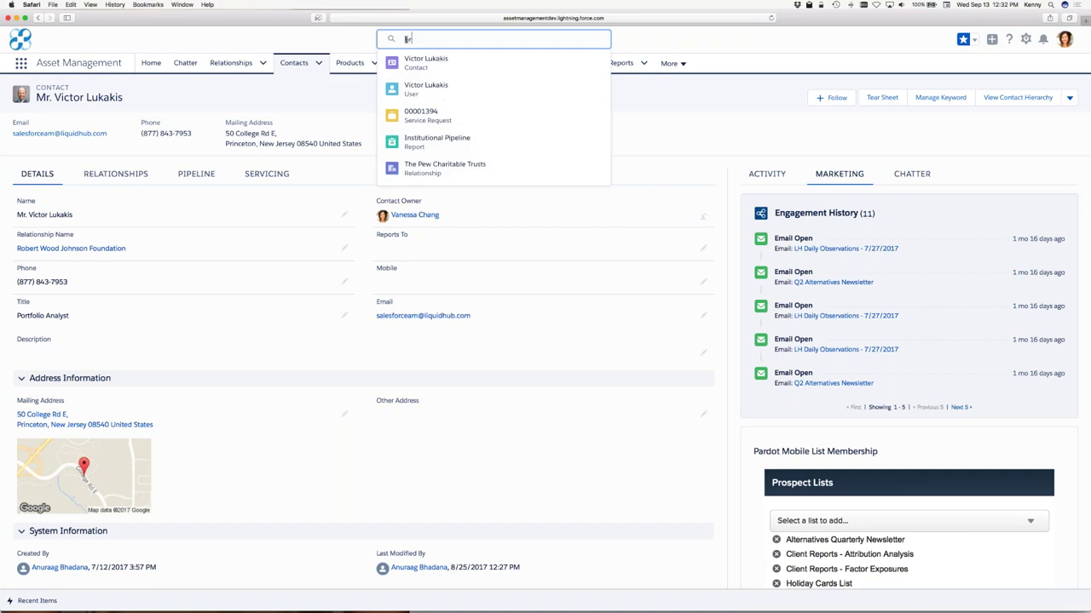
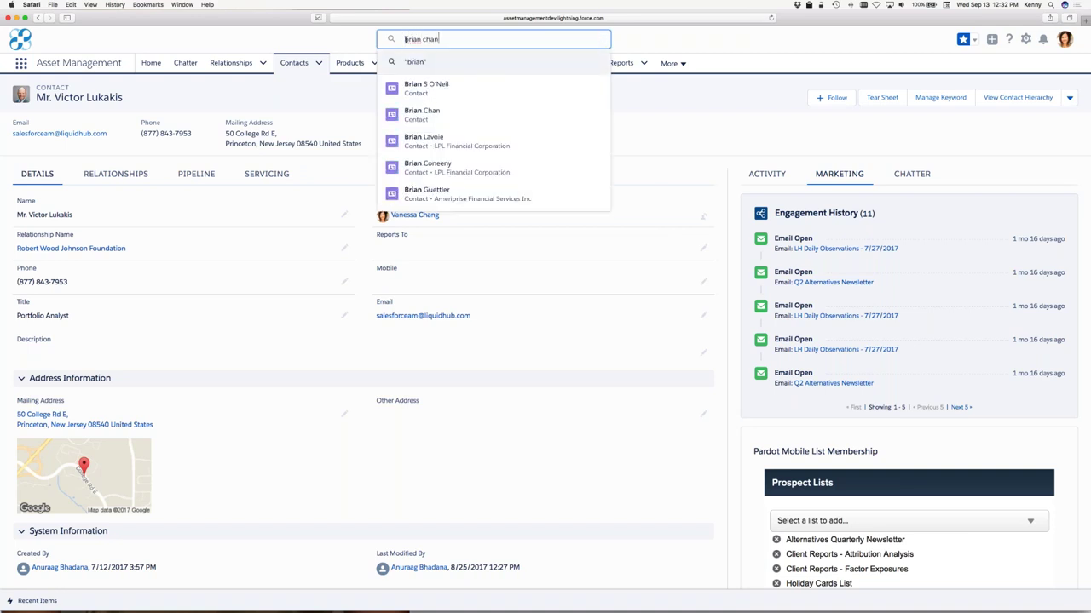
click(420, 87)
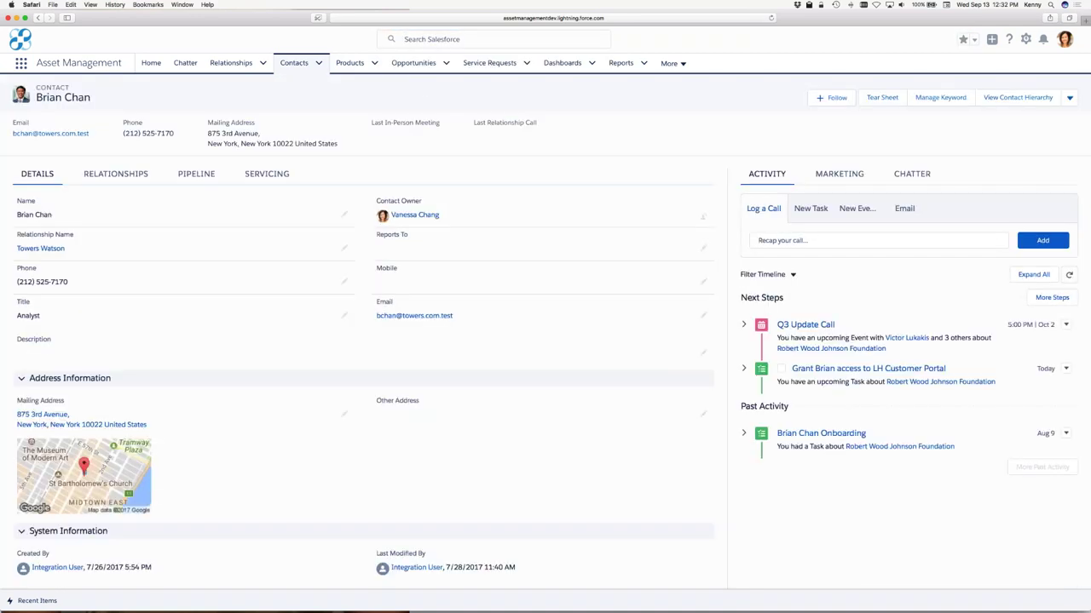
click(855, 174)
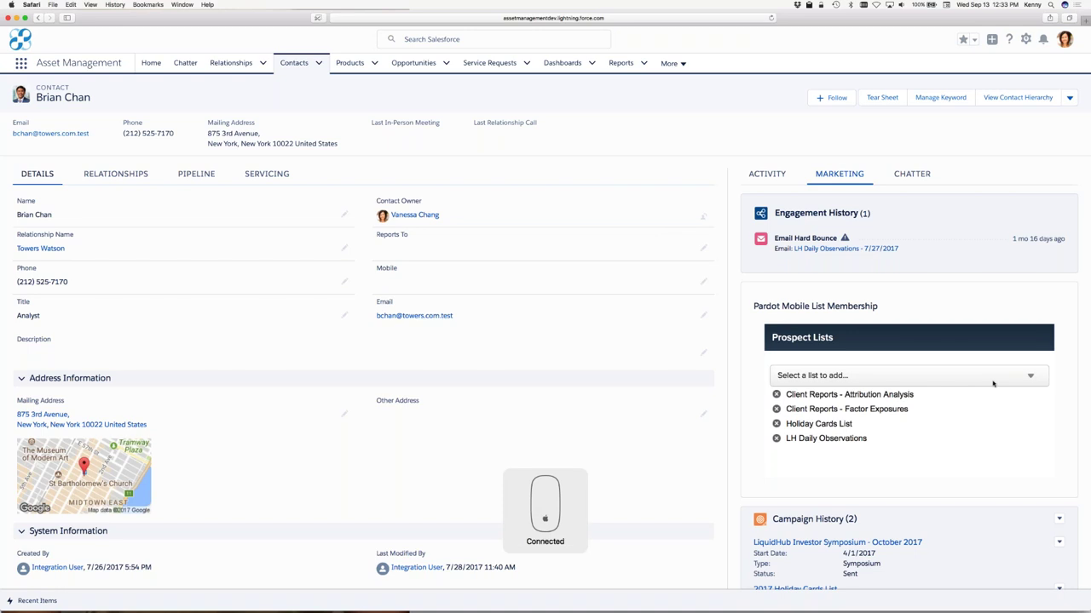
Step: Add the contact to the Alternatives Quarterly Newsletter prospect list, then return to PowerPoint's Recap slide
click(999, 386)
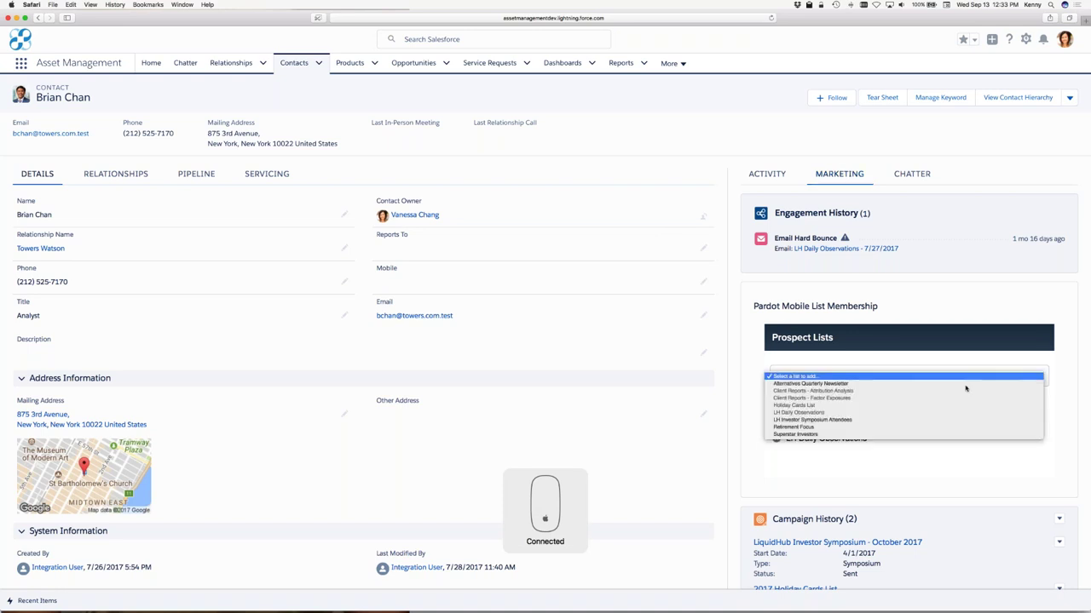
click(956, 385)
scroll(852, 417, down, 1)
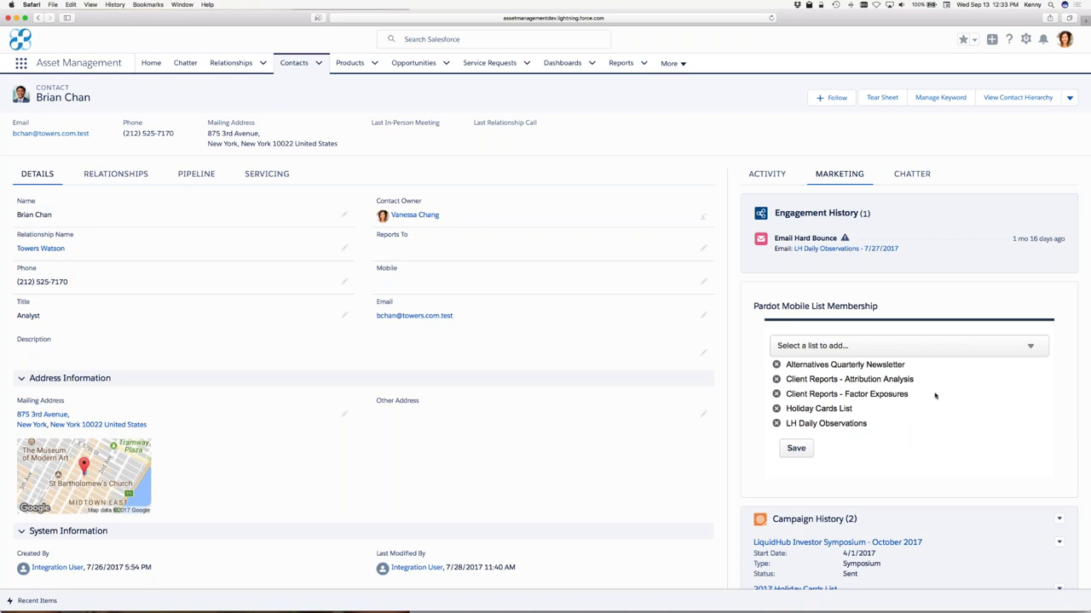
key(cmd+Tab)
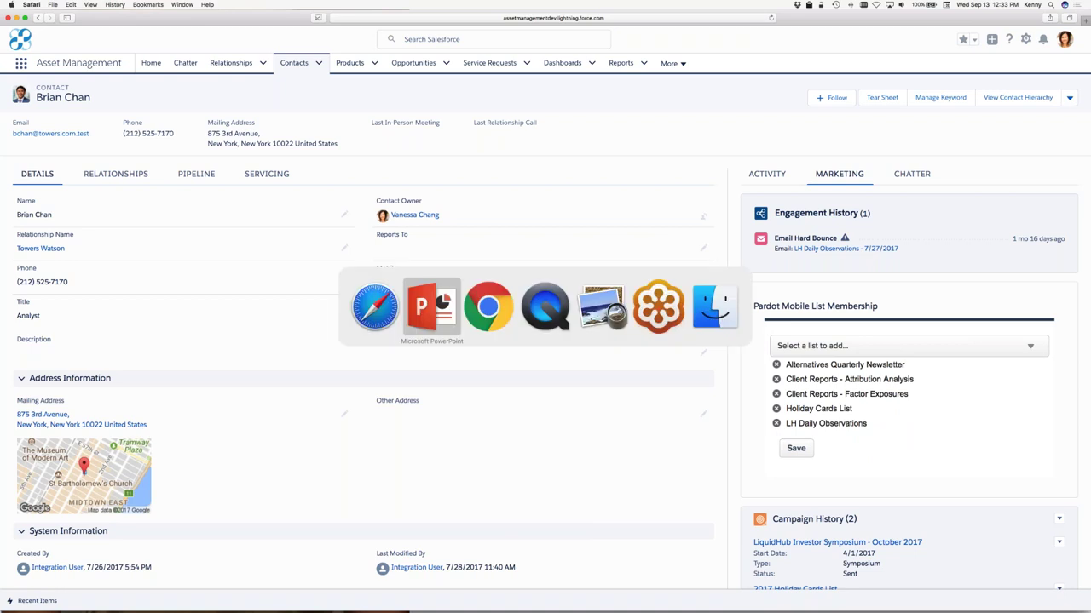
key(Right)
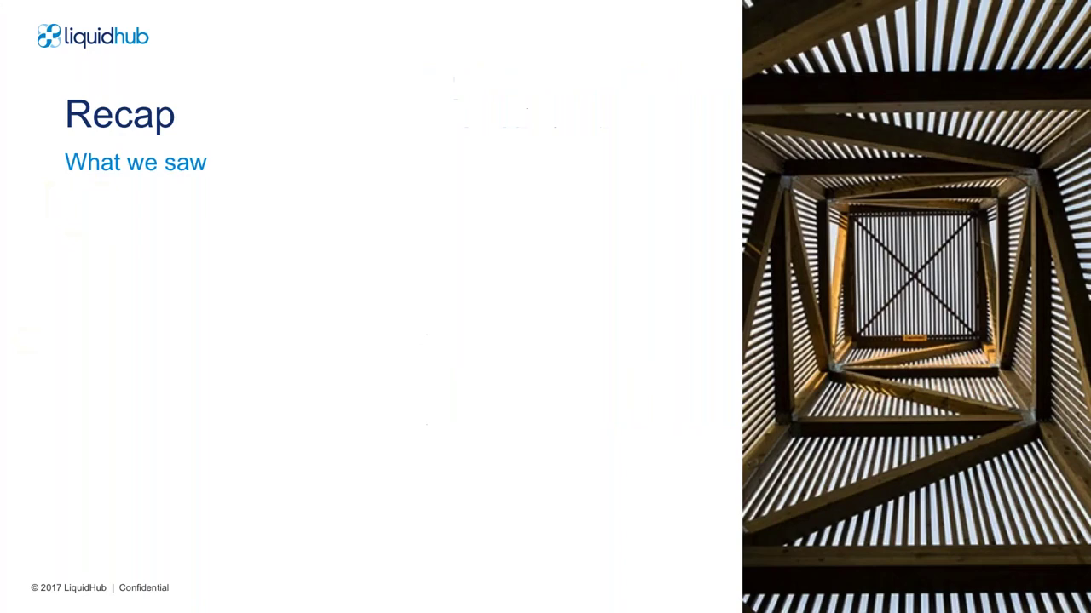